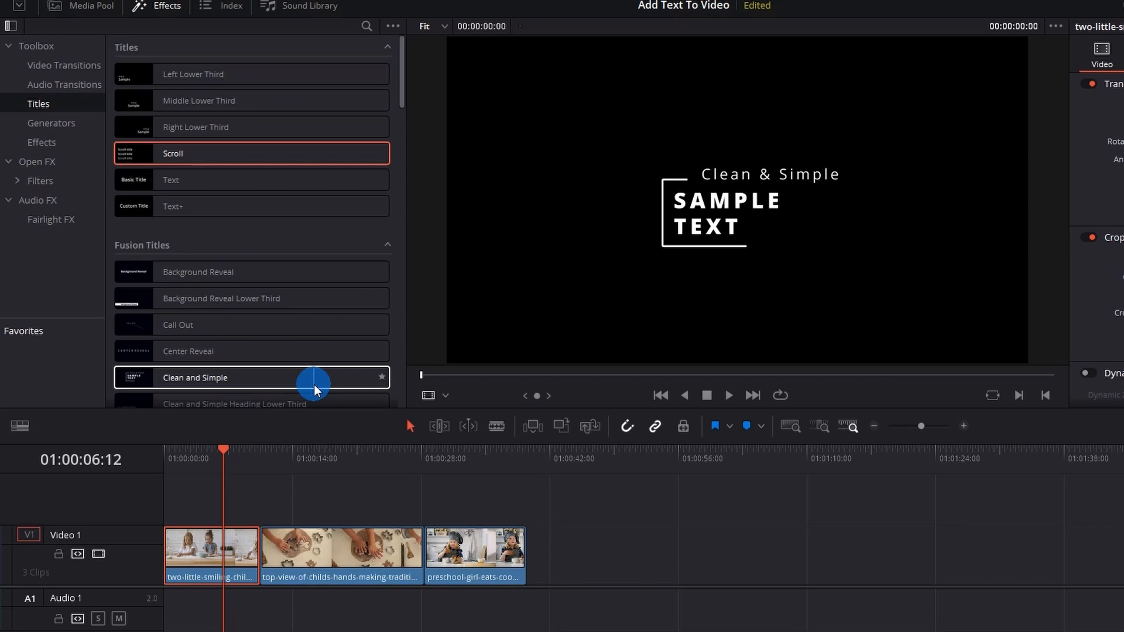
- Place a basic Text title on Video 2 at the timeline start and extend it to the end of the first clip
click(160, 180)
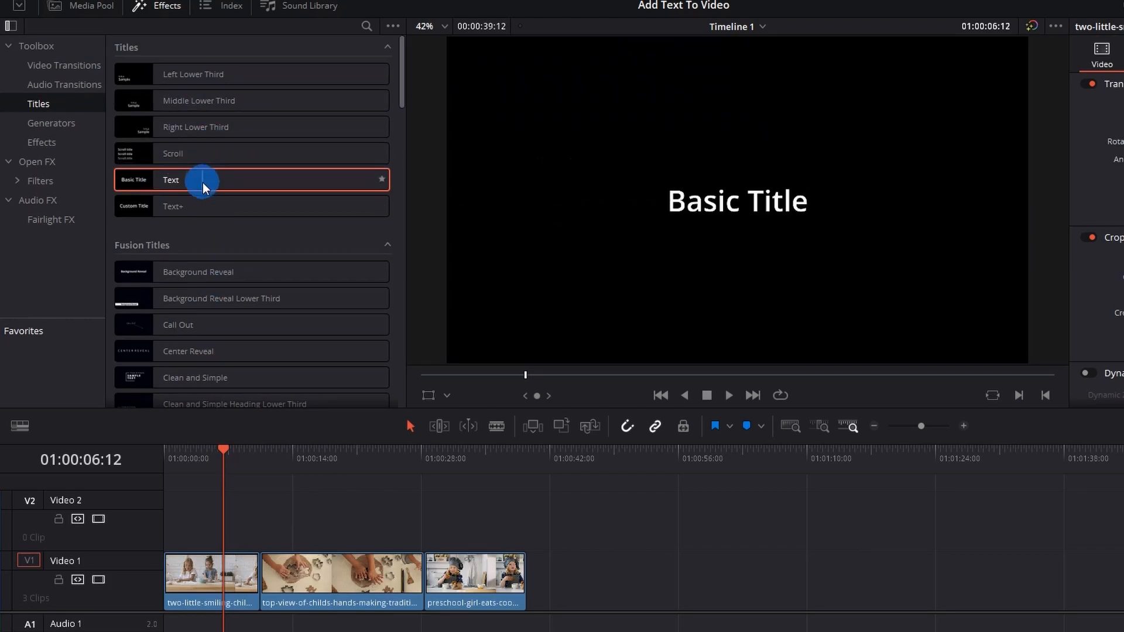
drag(202, 186, 167, 528)
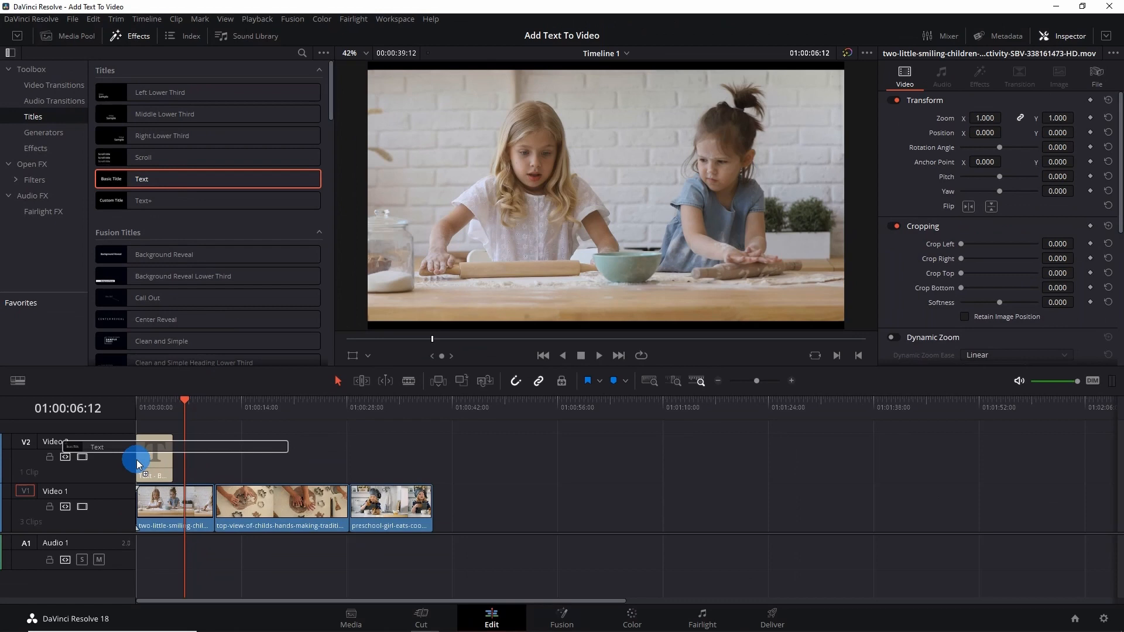
drag(137, 461, 137, 461)
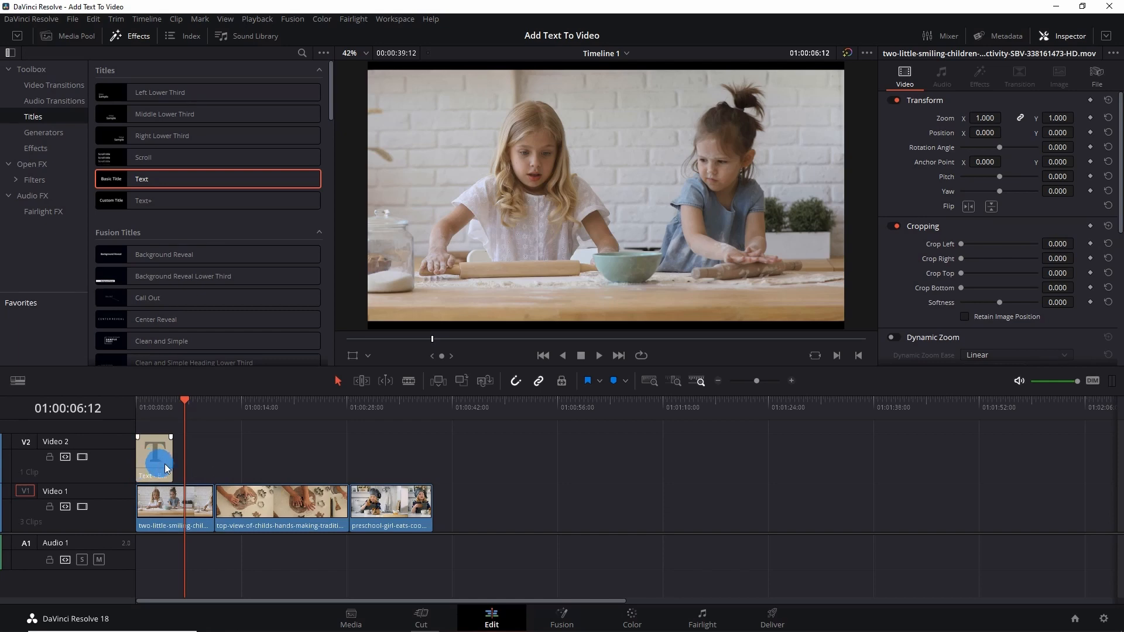
drag(165, 460, 213, 459)
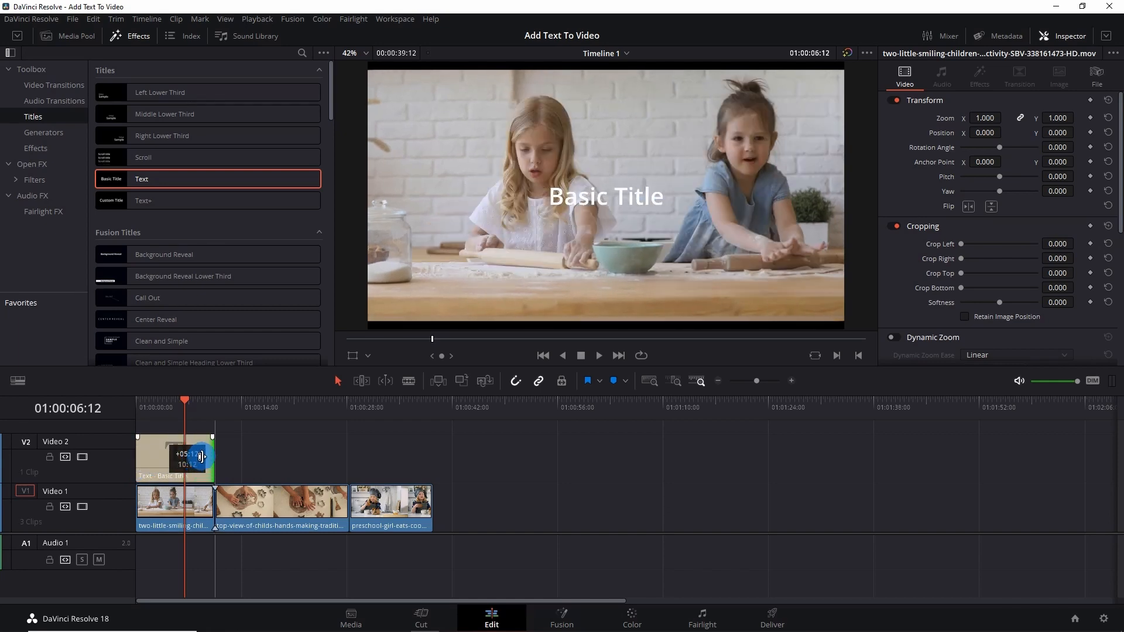
- Replace the title's text with "Cookies" and set its font family to Open Sans Extrabold
click(172, 468)
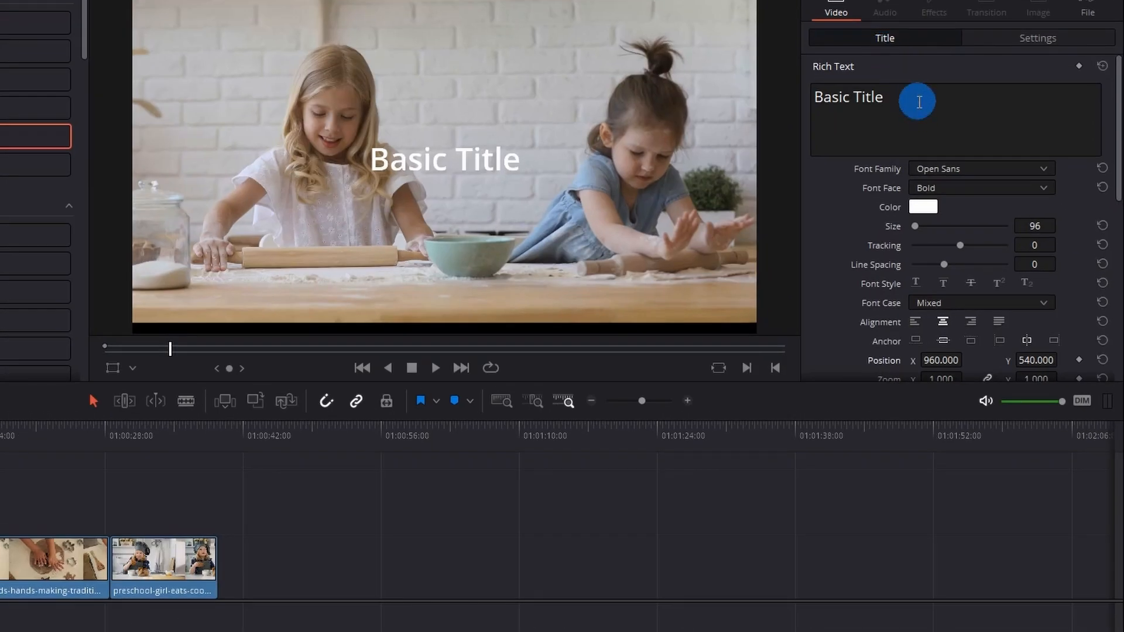
drag(919, 103, 803, 102)
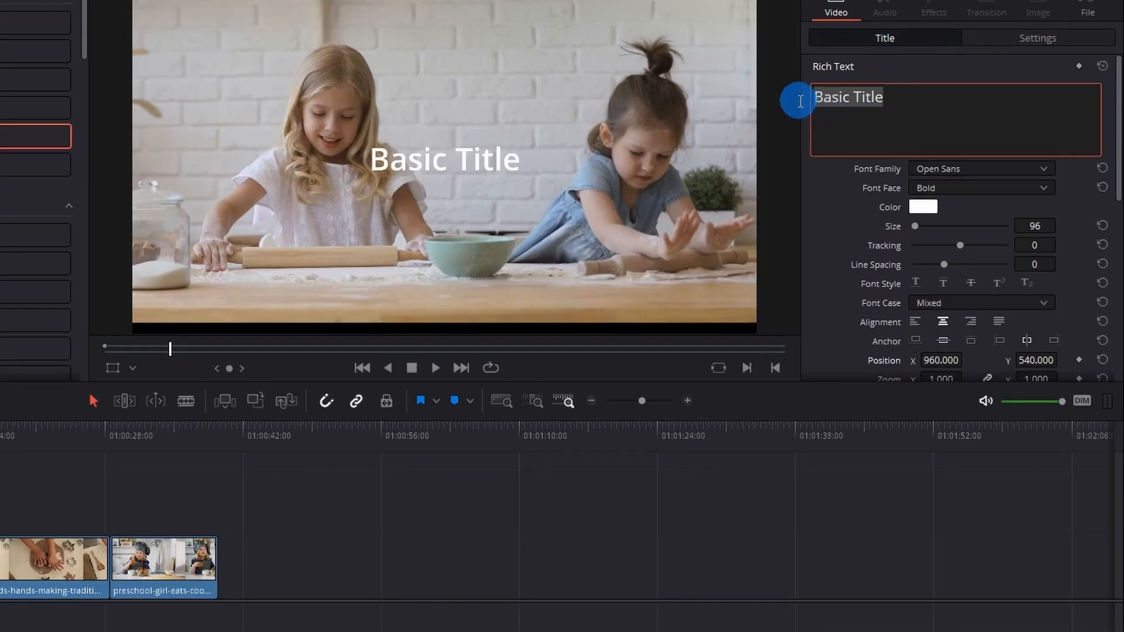
text(Cookies)
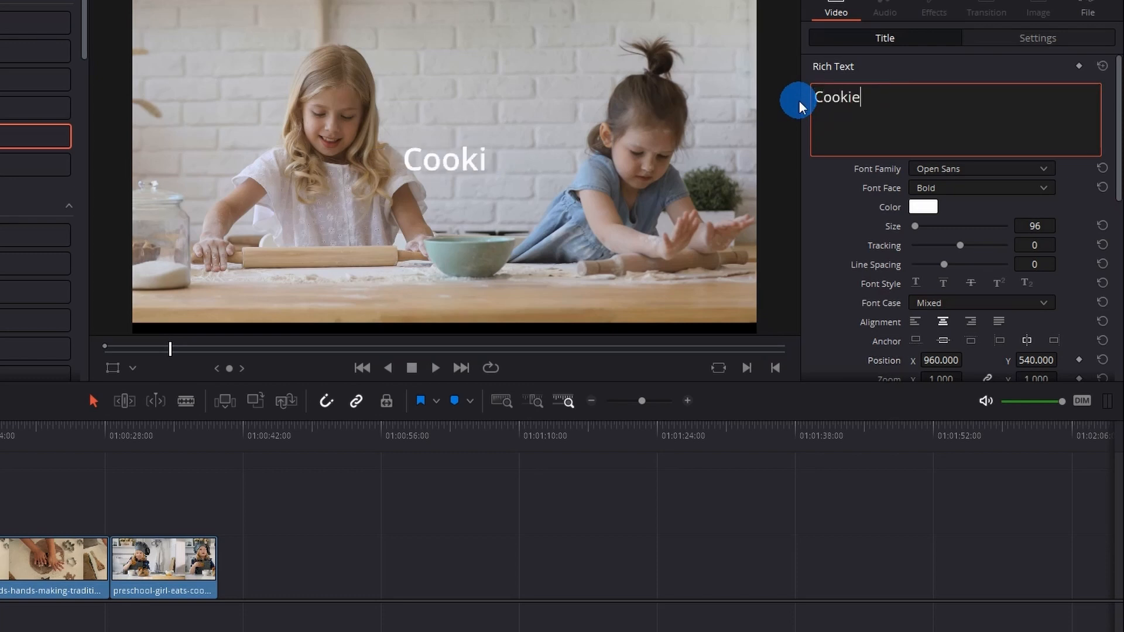
click(989, 171)
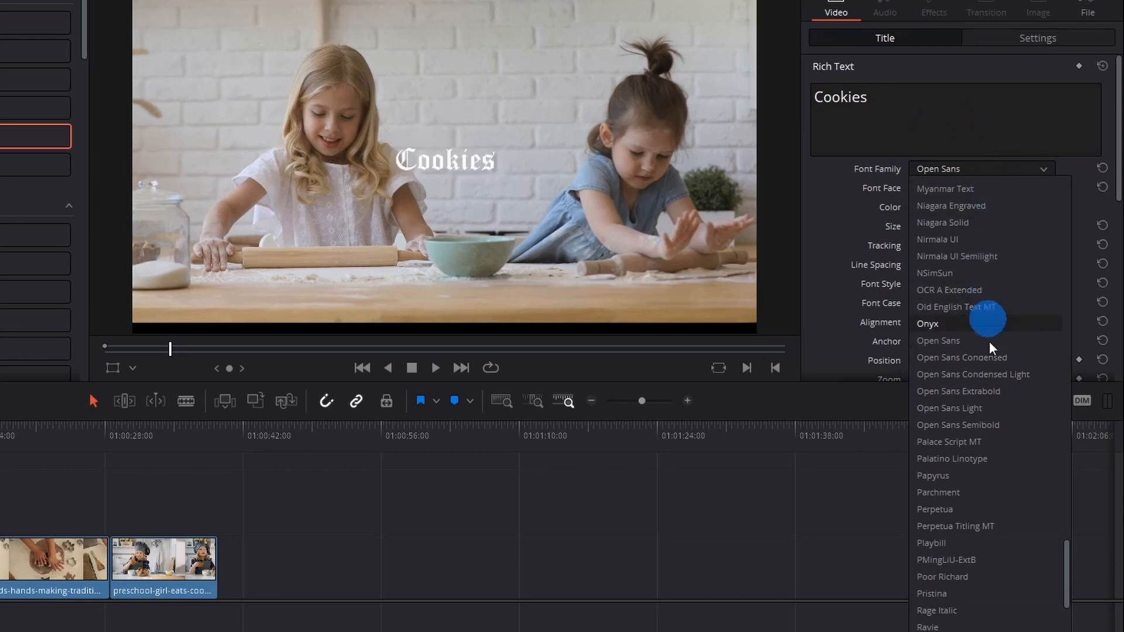
click(969, 393)
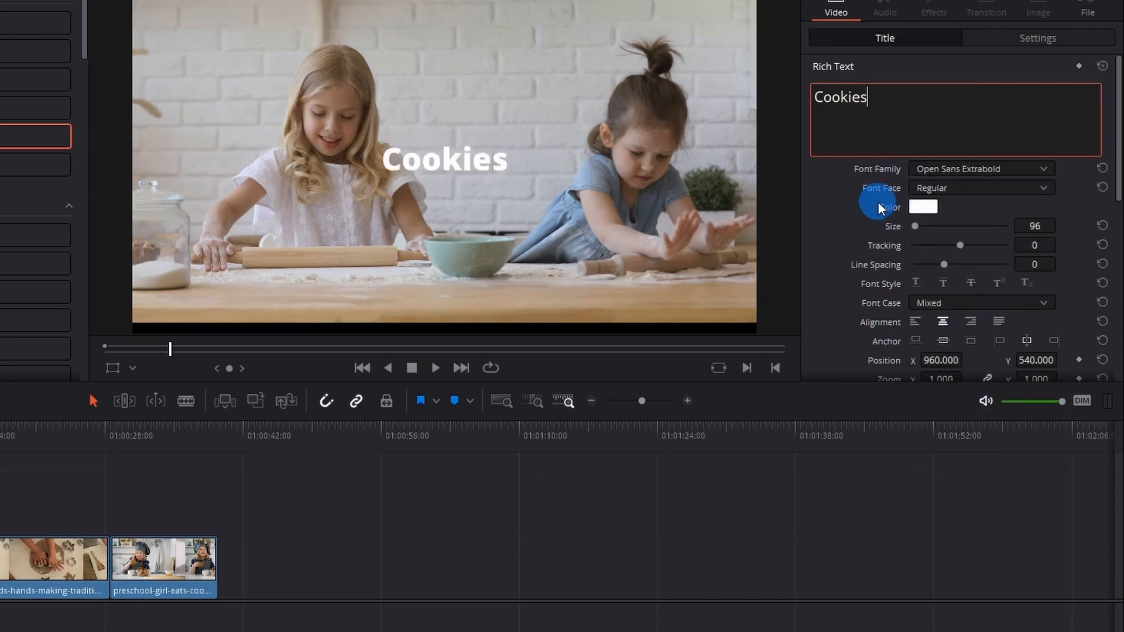
- Change the Cookies title's font color to black (#000000)
click(919, 208)
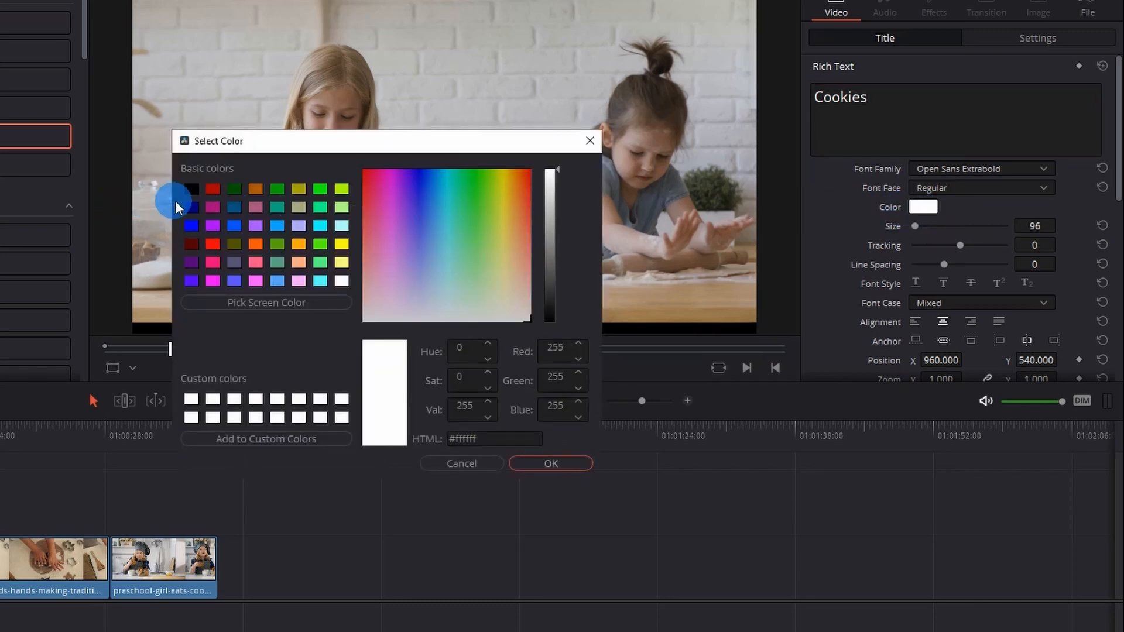
click(191, 189)
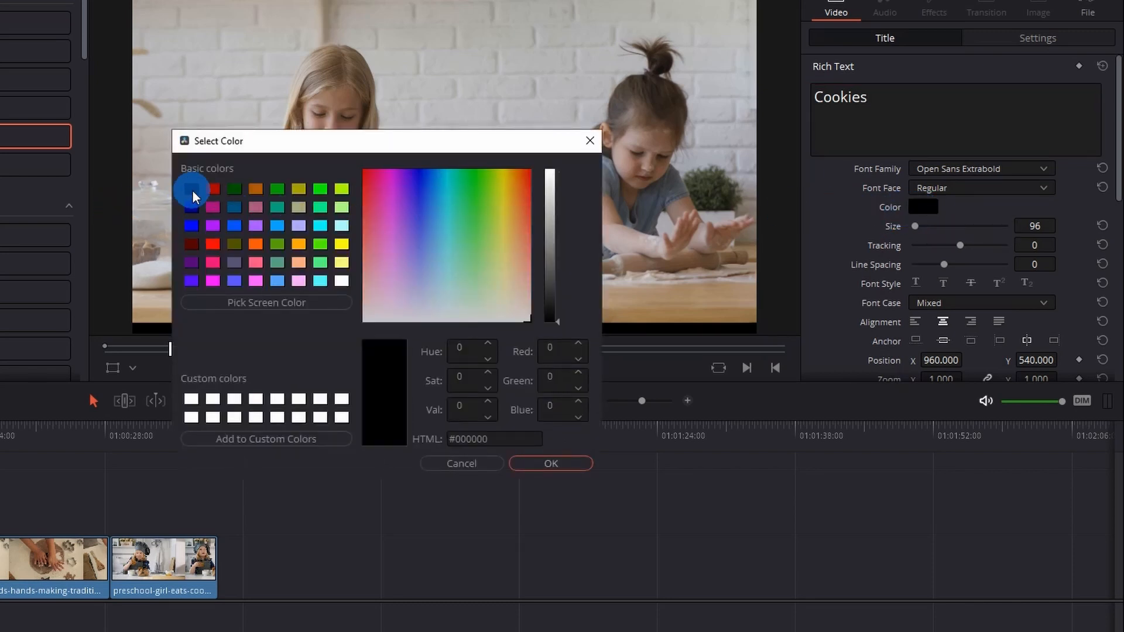
click(572, 465)
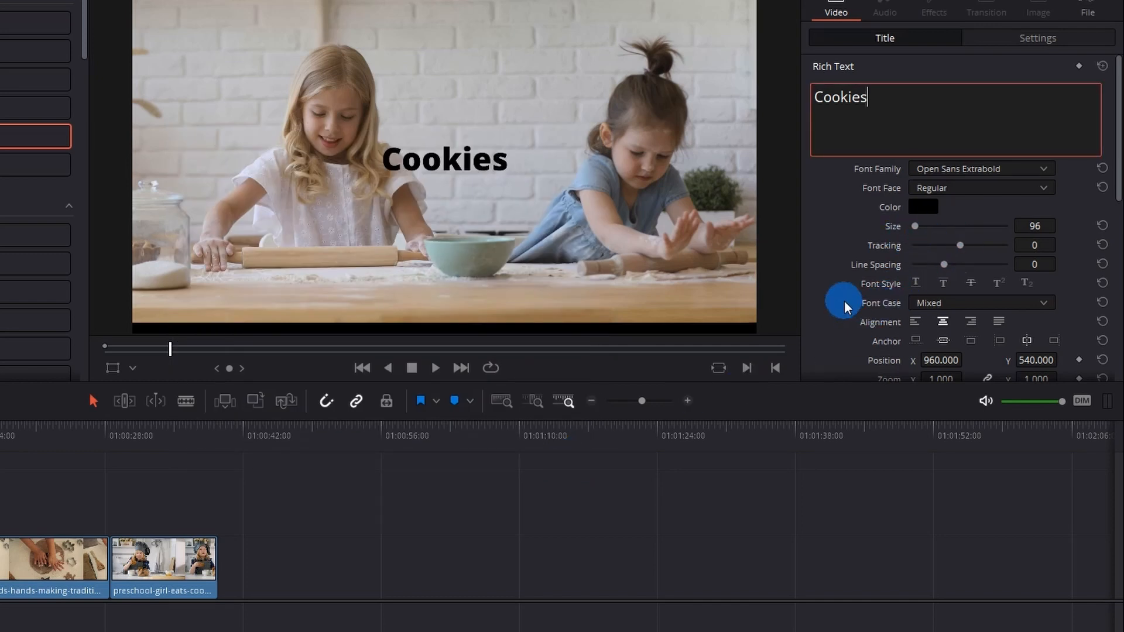
- Enlarge the Cookies title to a zoom of about 1.3 and move it to the frame's bottom center at Y 108
scroll(904, 337, down, 2)
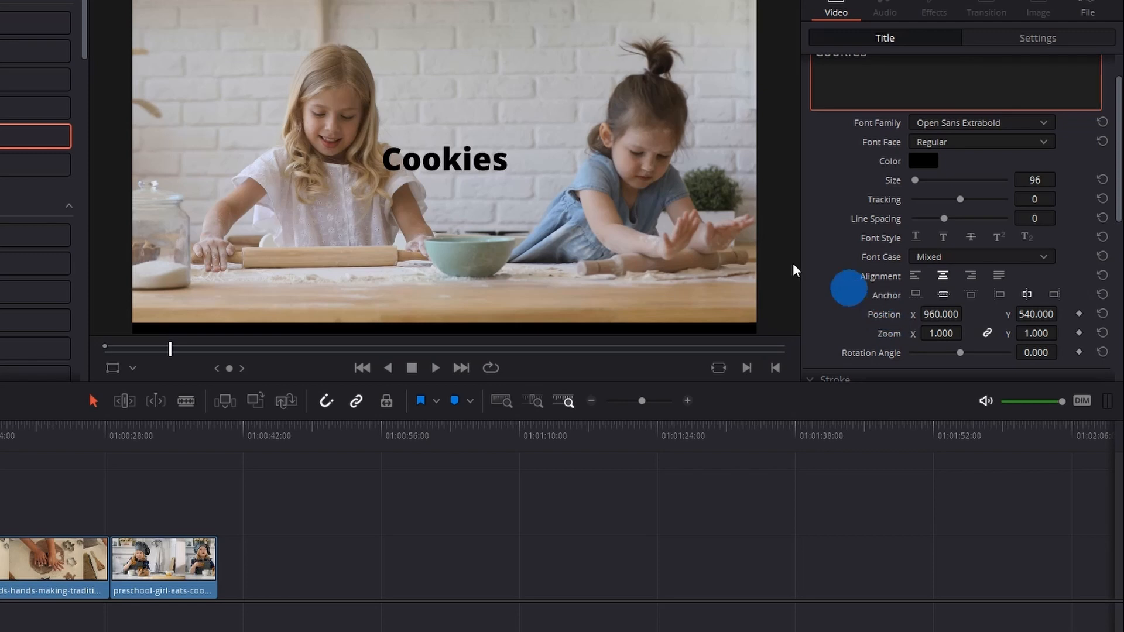
click(460, 167)
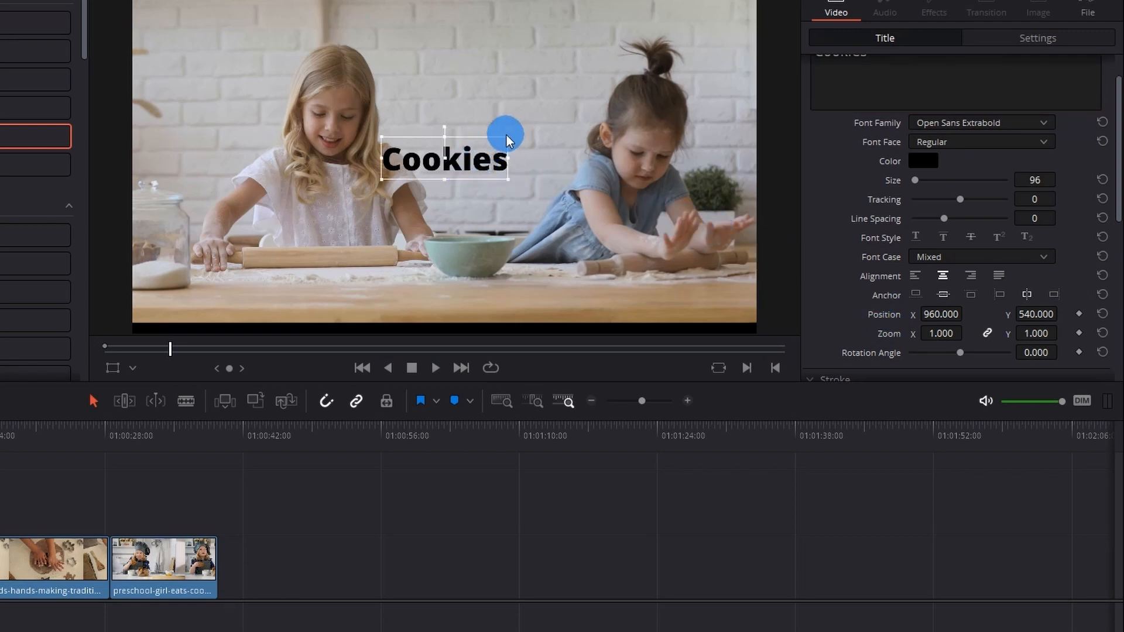
drag(507, 139, 568, 125)
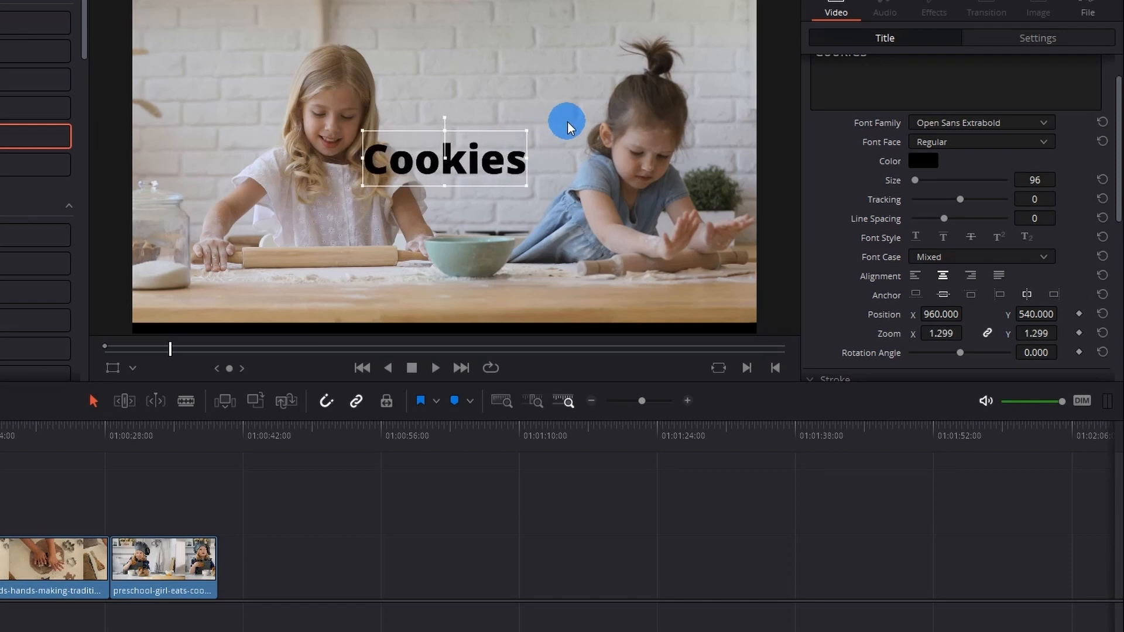
drag(472, 158, 347, 291)
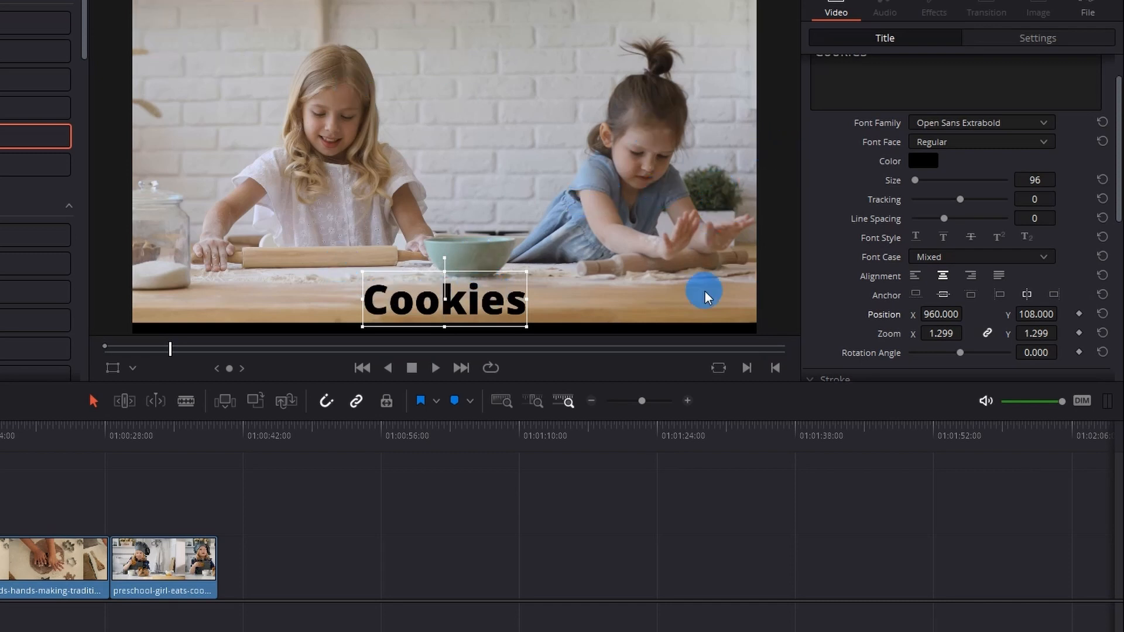
- Try rotating the Cookies title to about 36 degrees, and reset its rotation angle
scroll(991, 247, down, 2)
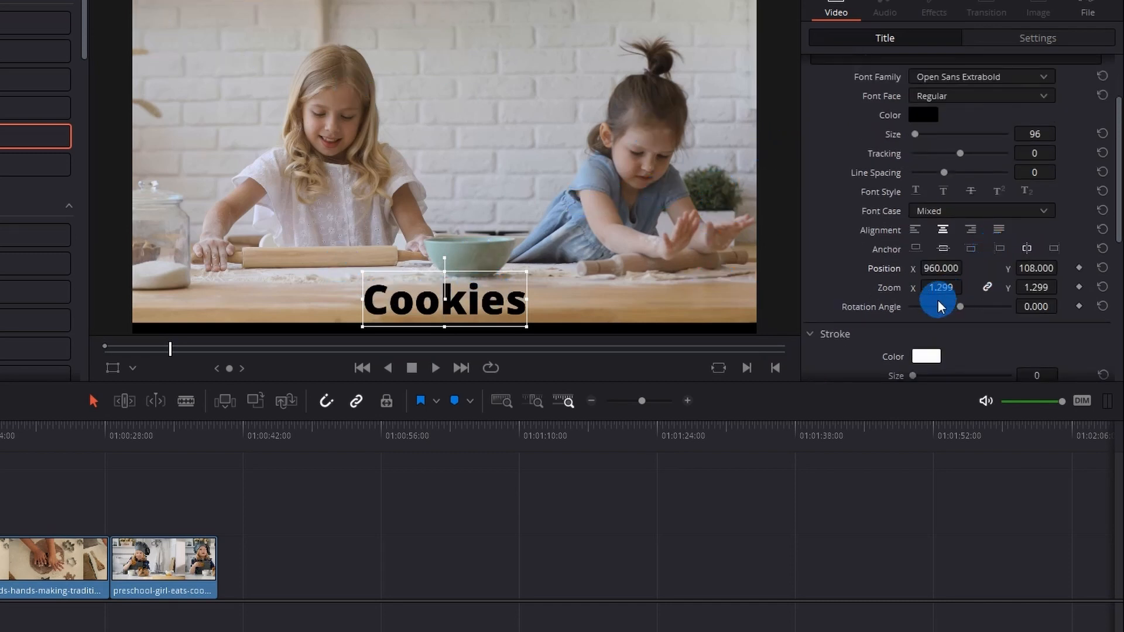
drag(954, 307, 939, 304)
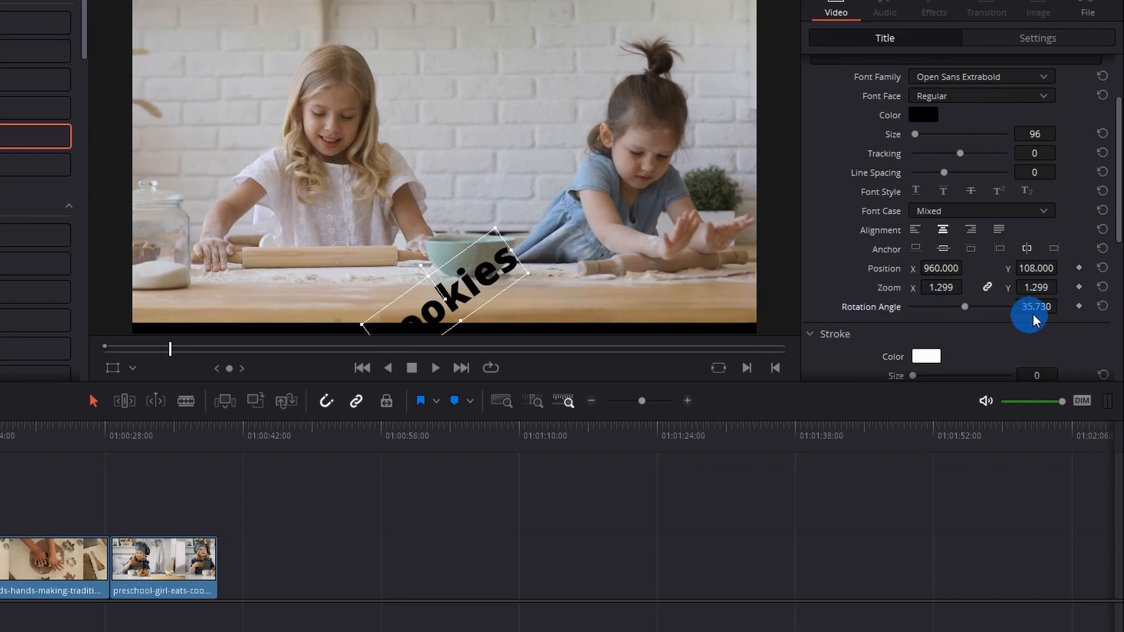
click(1102, 307)
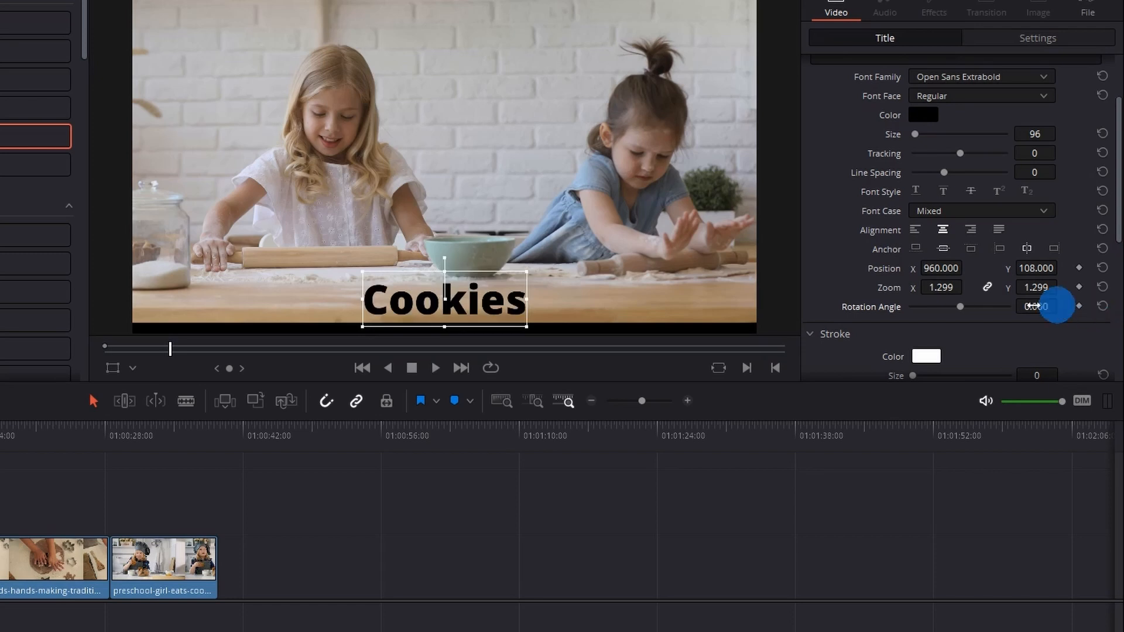
- Try a white stroke of size 8 around the Cookies title, and reset the stroke size
scroll(1045, 252, down, 3)
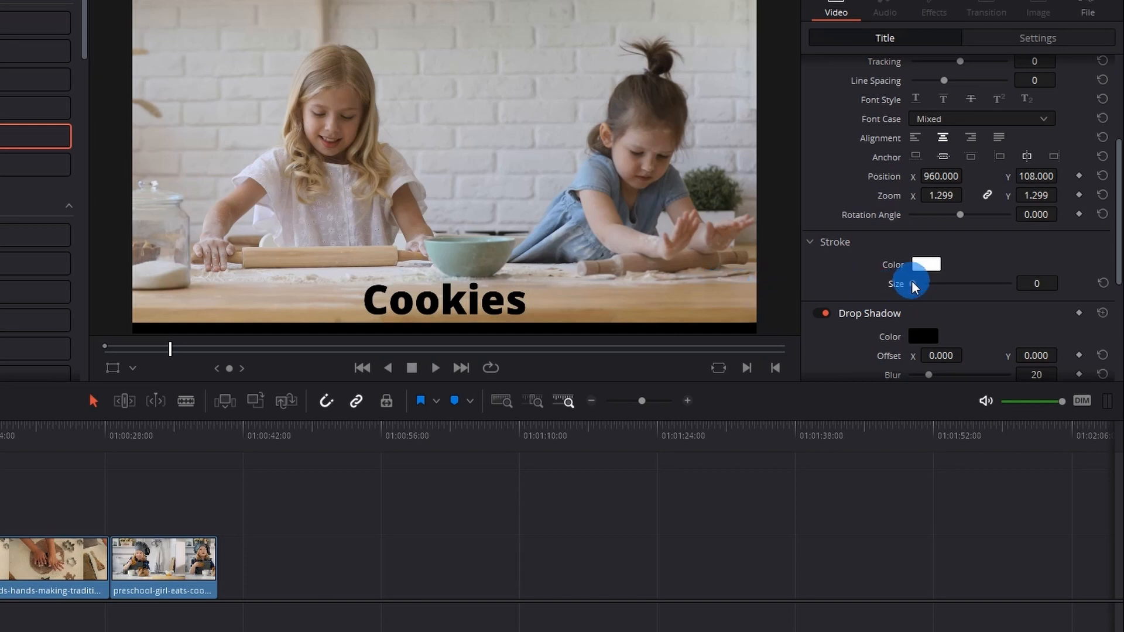
drag(915, 287, 962, 283)
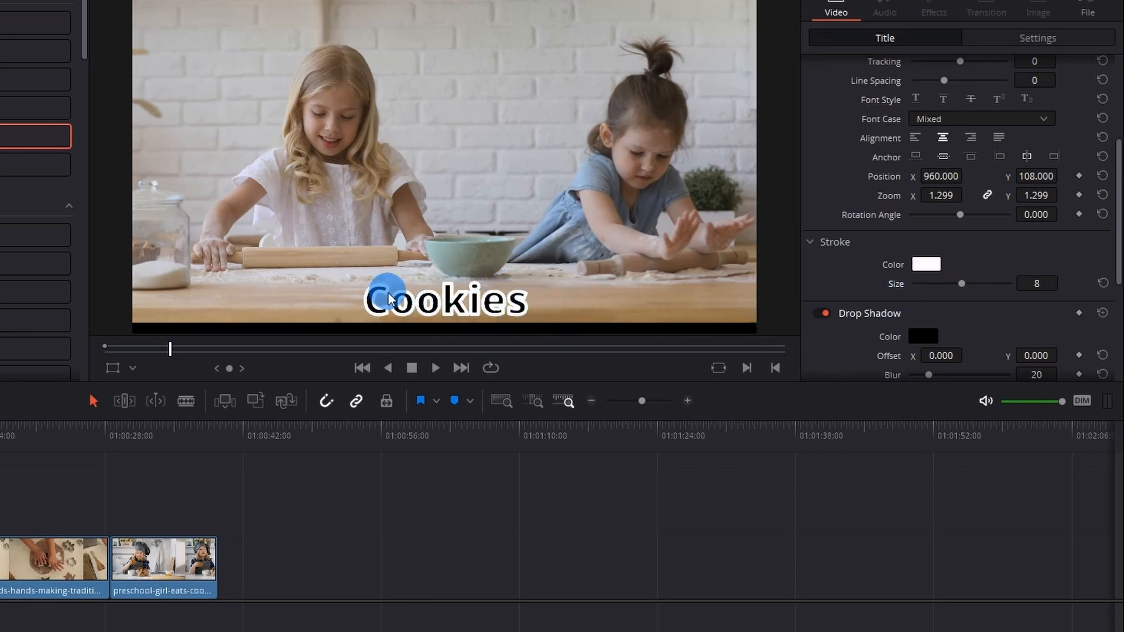
click(1102, 284)
- Try a white drop shadow with an X offset of 45 on the Cookies title, and reset the drop shadow
scroll(1004, 342, down, 2)
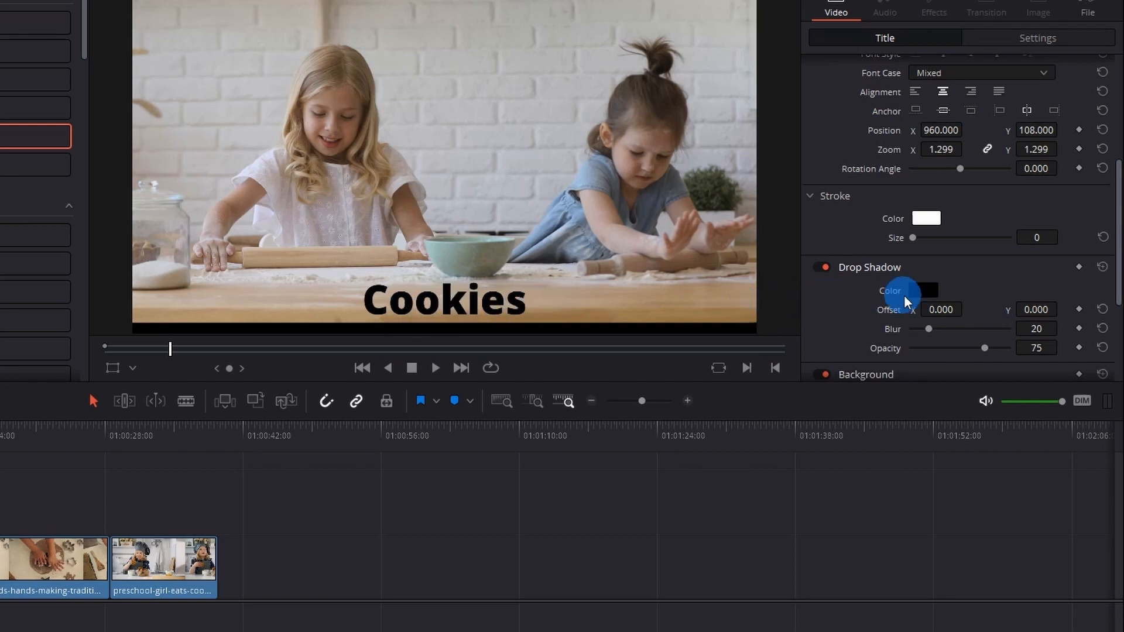
click(923, 290)
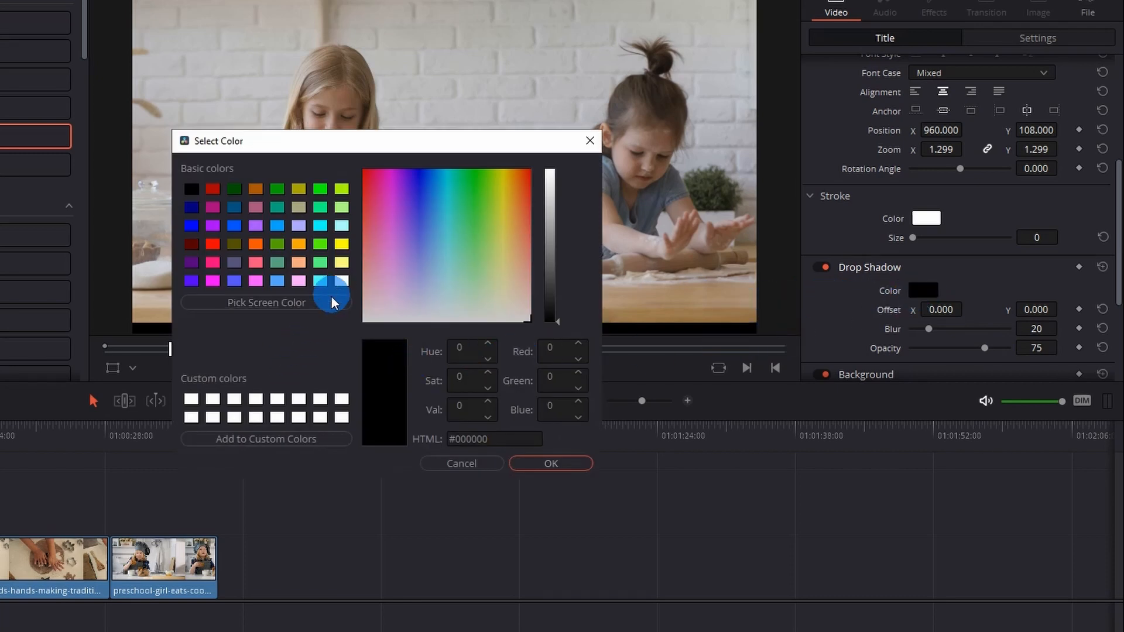
click(342, 281)
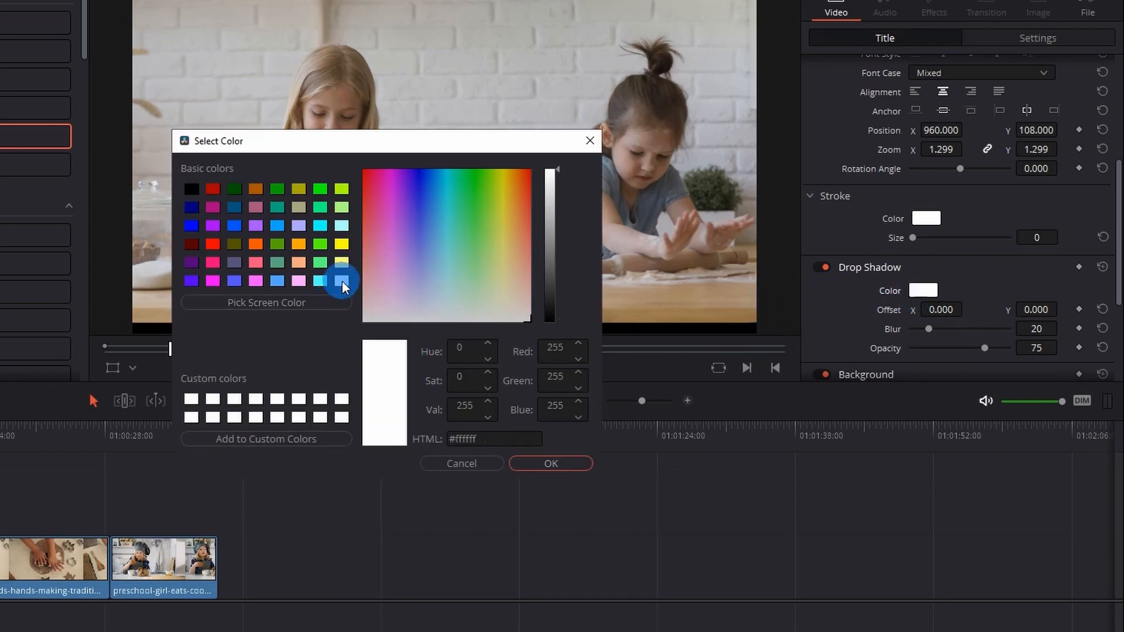
click(548, 466)
scroll(817, 328, down, 2)
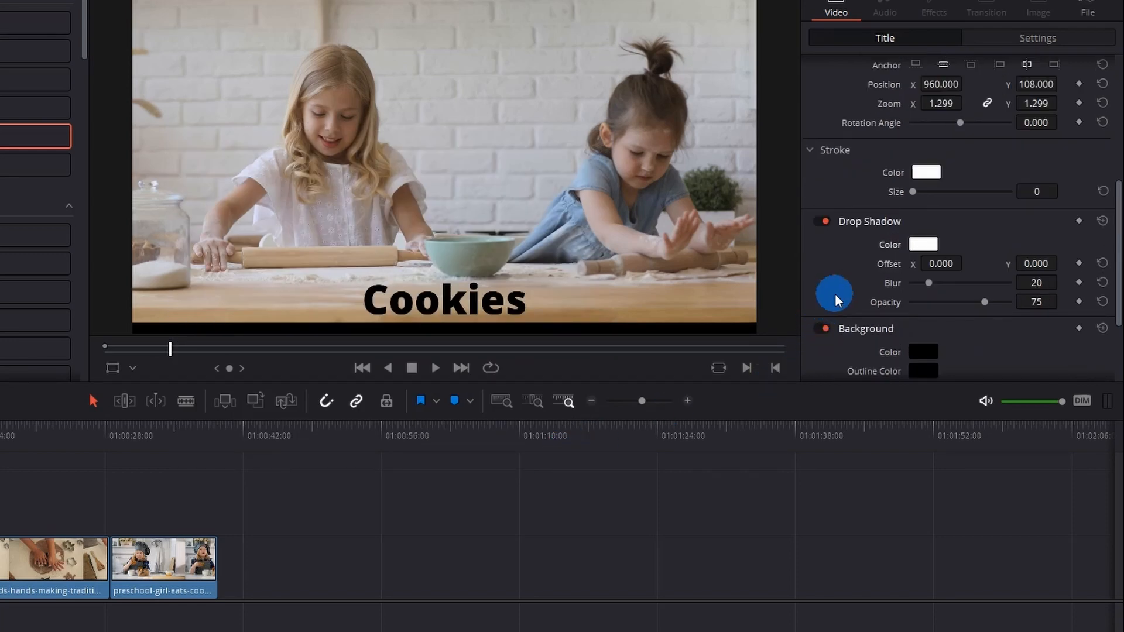
drag(933, 265, 967, 264)
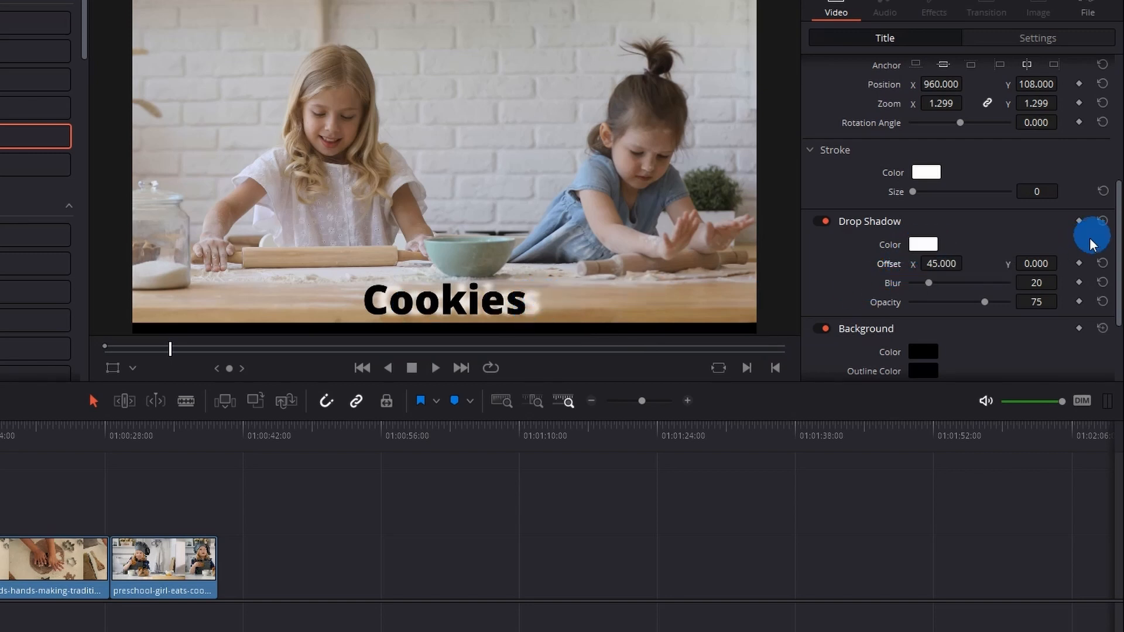
click(1103, 222)
- Set the title's background color to white and increase the background height to form a bar behind the text
scroll(882, 231, down, 3)
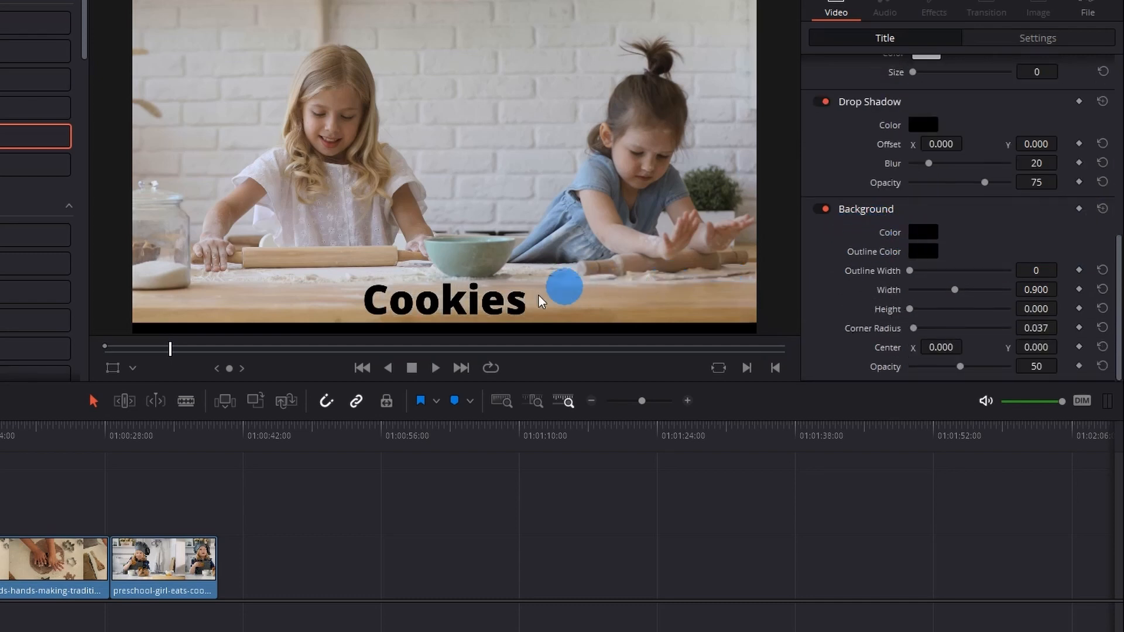
click(930, 234)
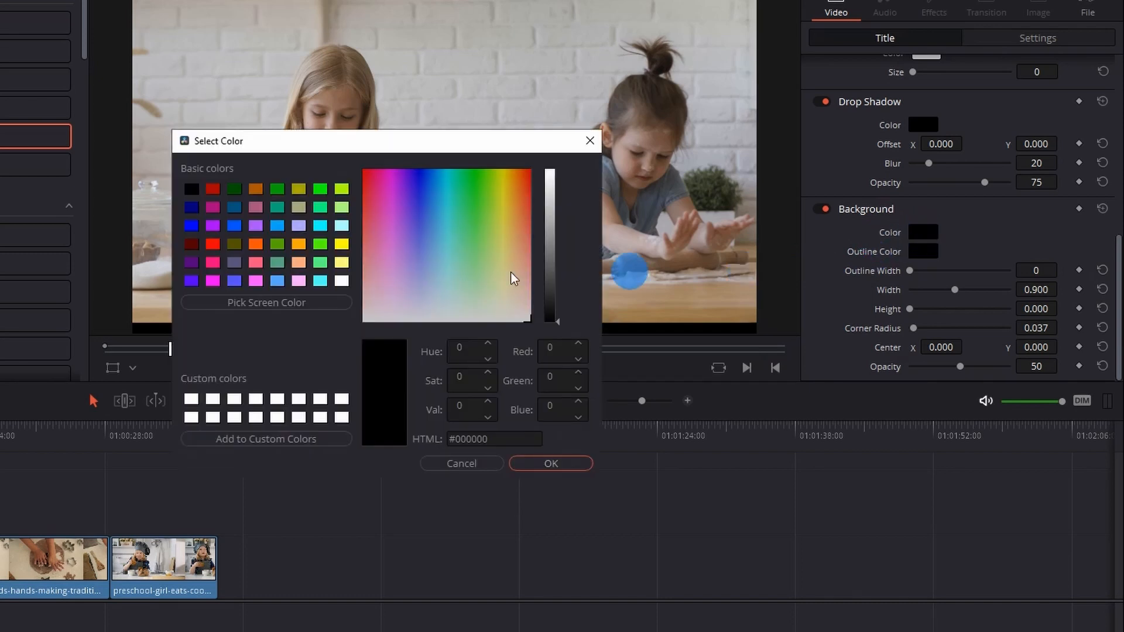
click(341, 282)
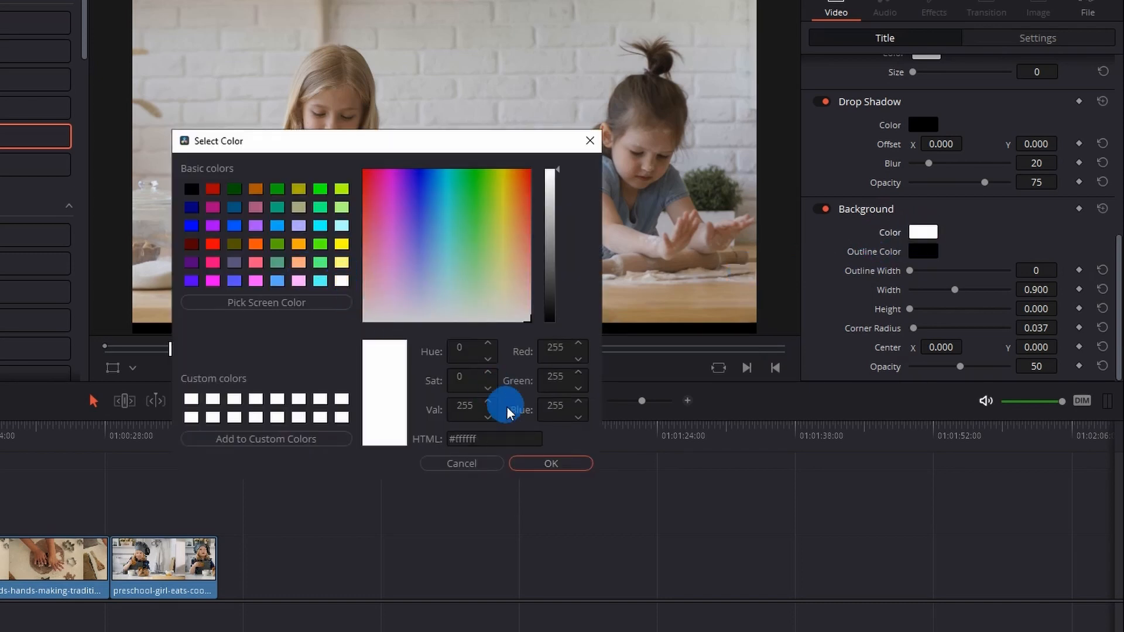
click(535, 462)
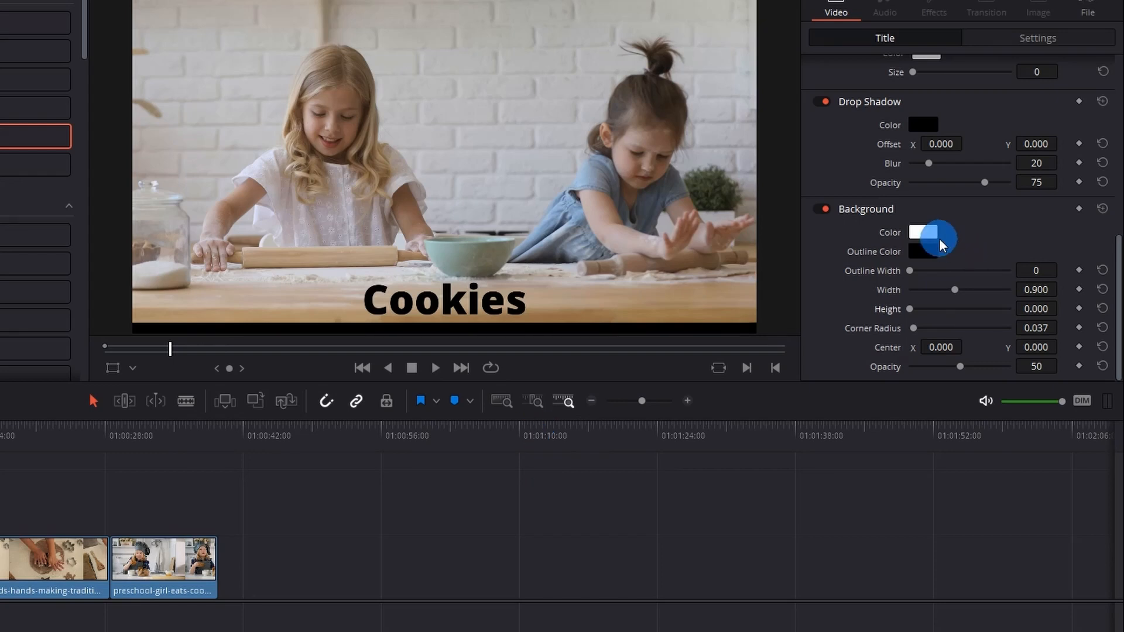
drag(910, 309, 932, 292)
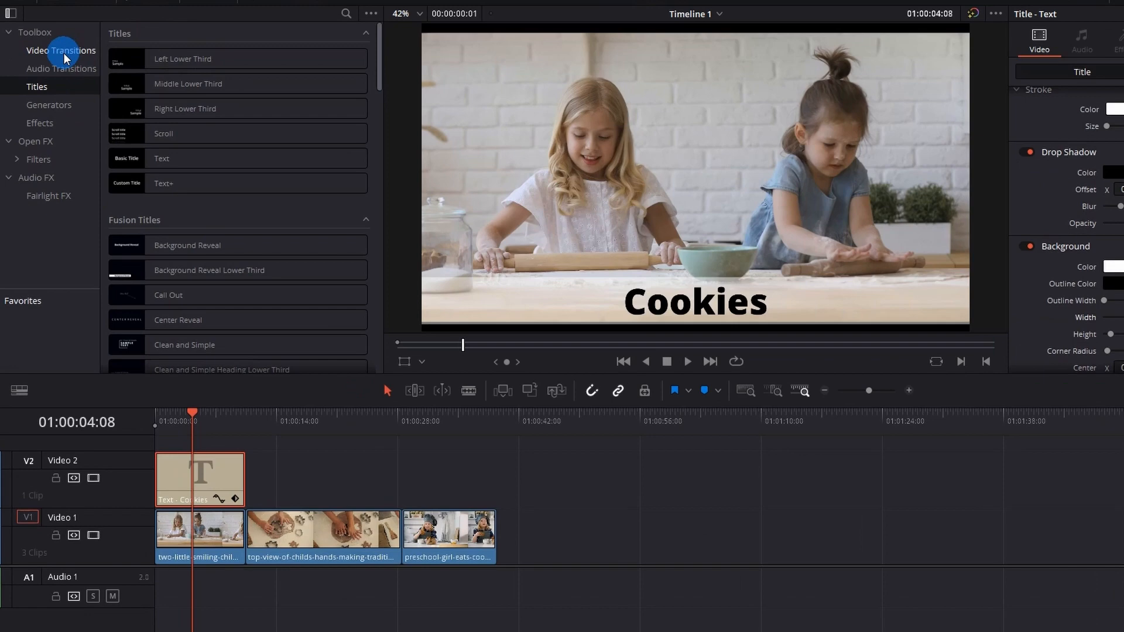
- Add an Additive Dissolve lasting about 2.4 seconds to the end of the Cookies title and play back the result
click(56, 86)
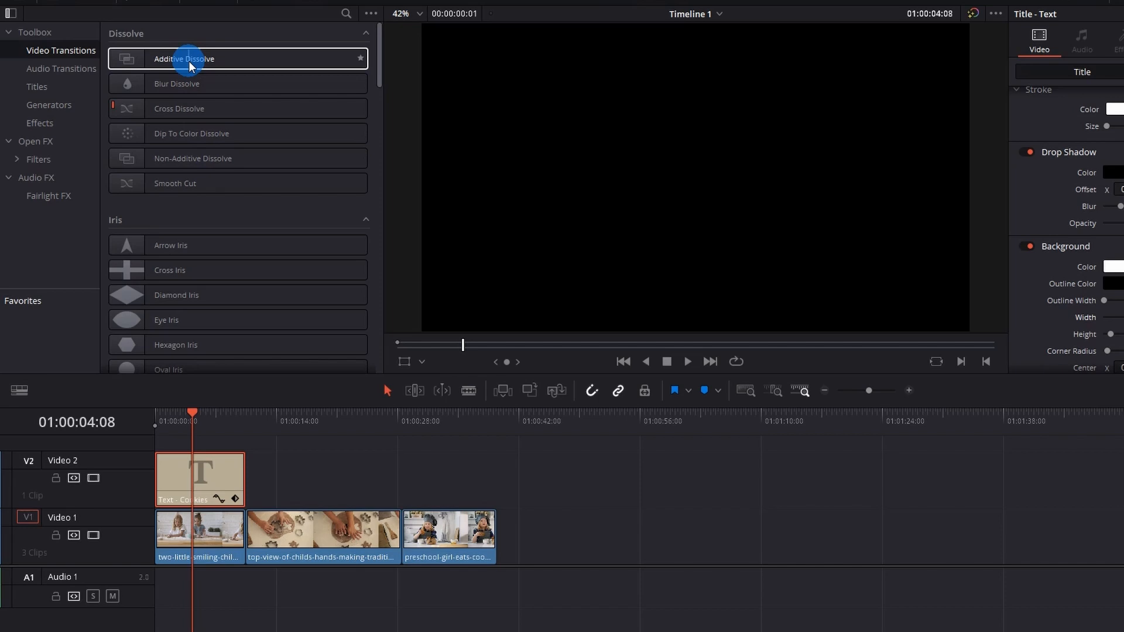
drag(189, 66, 237, 470)
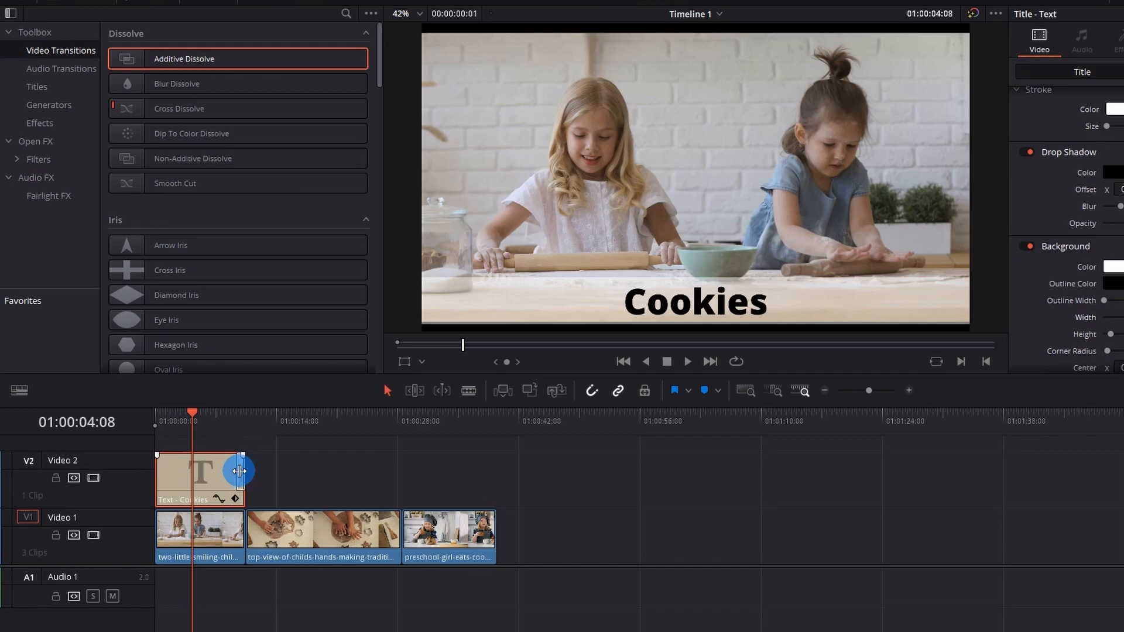
drag(237, 470, 214, 477)
click(222, 466)
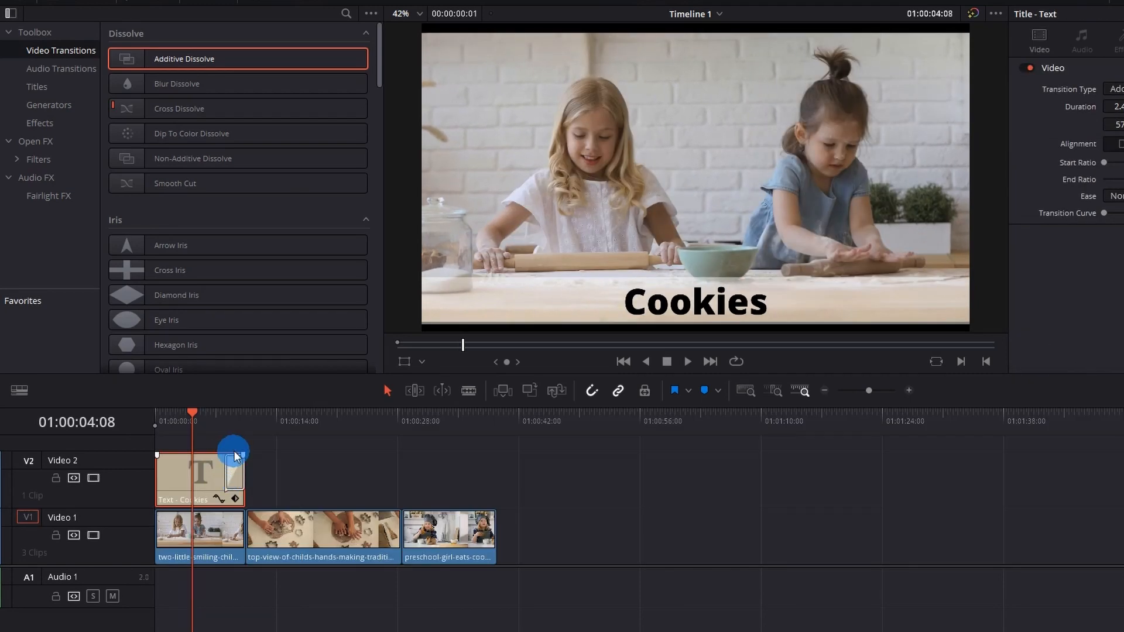
key(space)
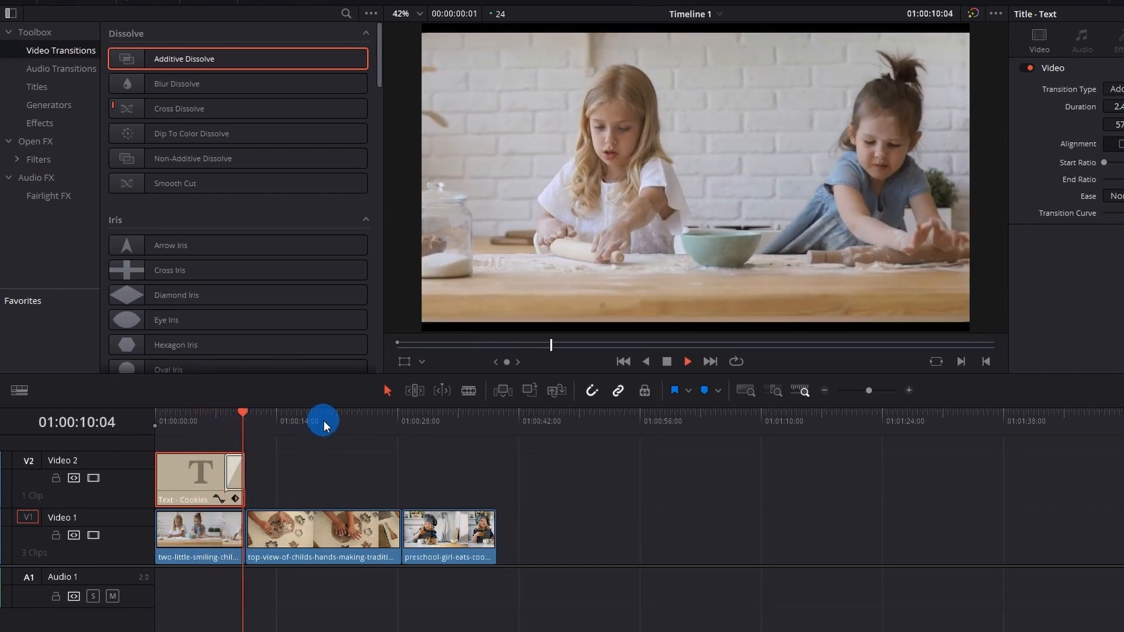
- Stop playback and add an Additive Dissolve to the start of the Cookies title
key(space)
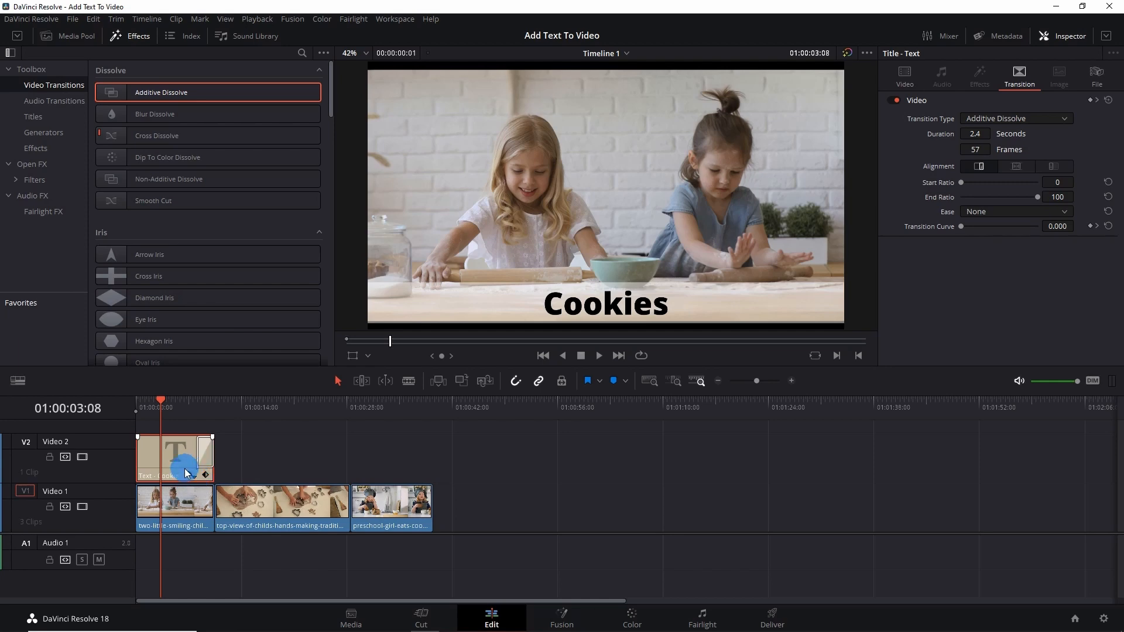
click(206, 458)
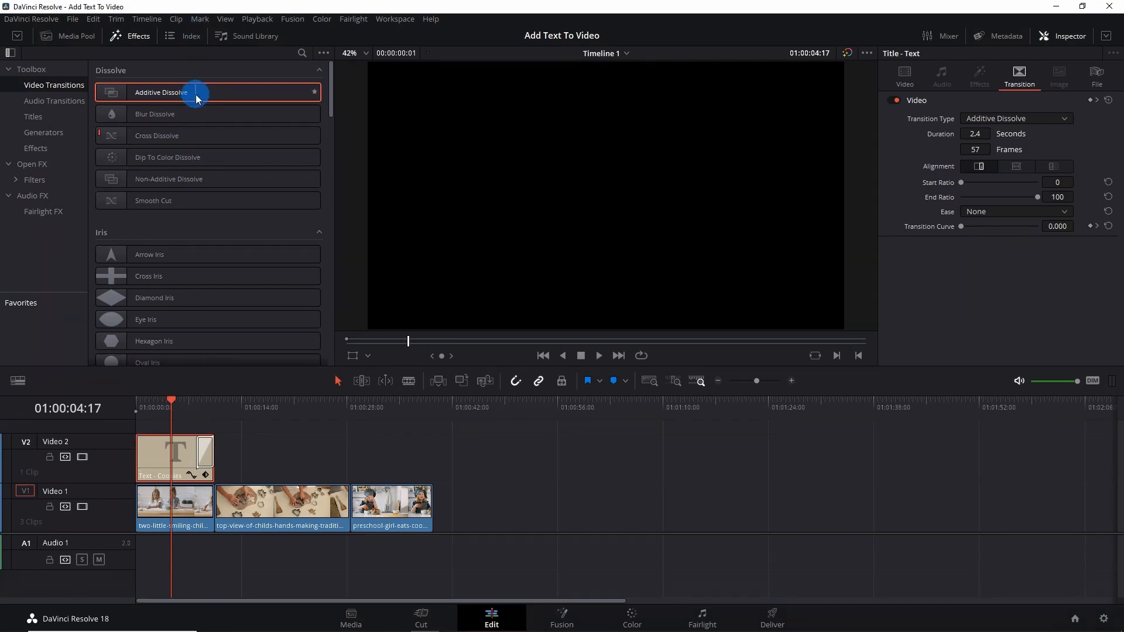
drag(196, 98, 154, 463)
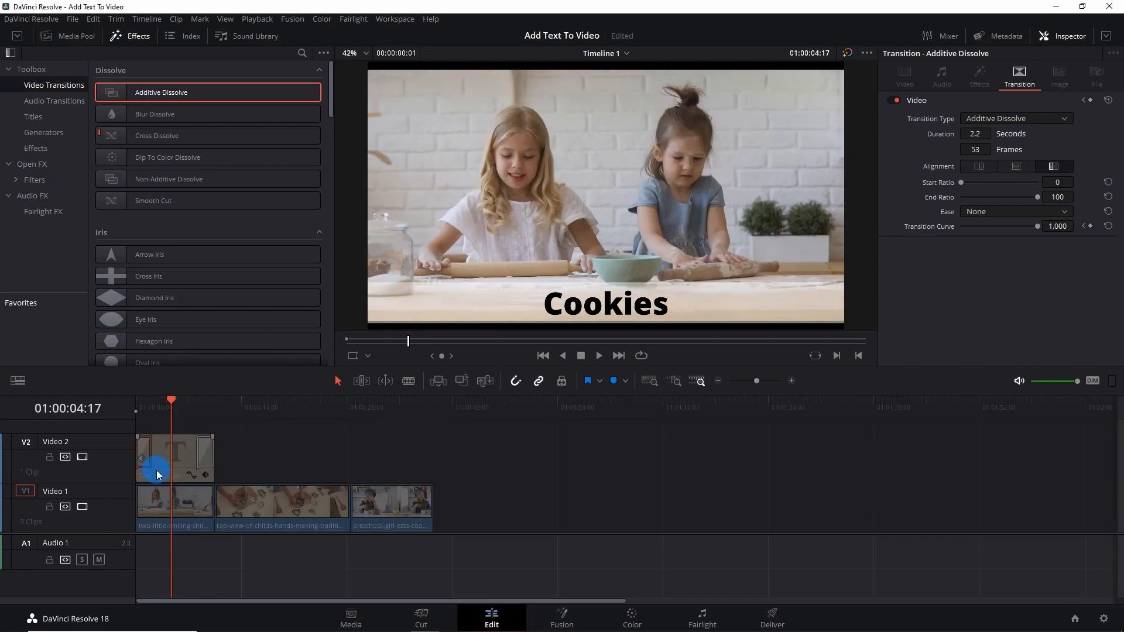
- Remove the dissolves from both ends of the Cookies title and give the title a fade-in and fade-out with its fade handles
click(151, 493)
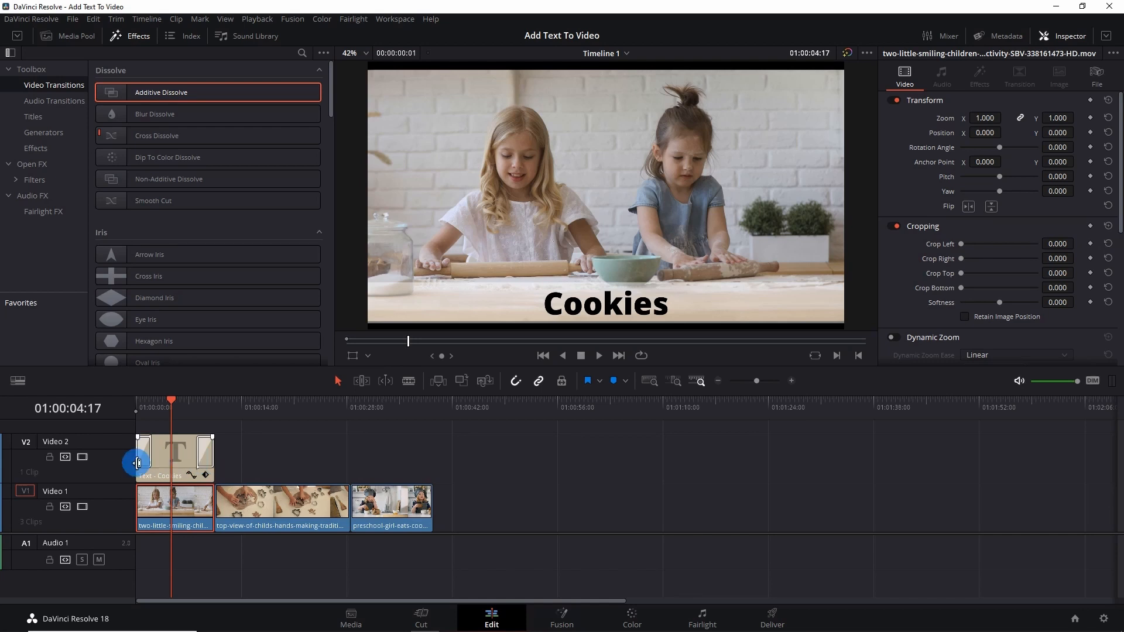
click(205, 465)
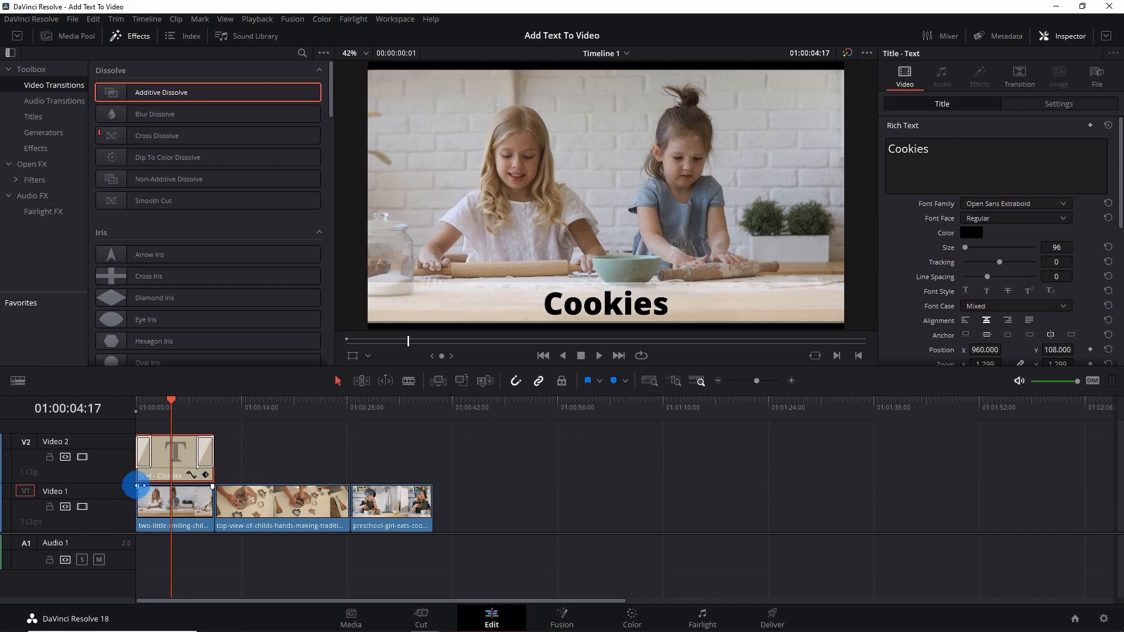
click(202, 457)
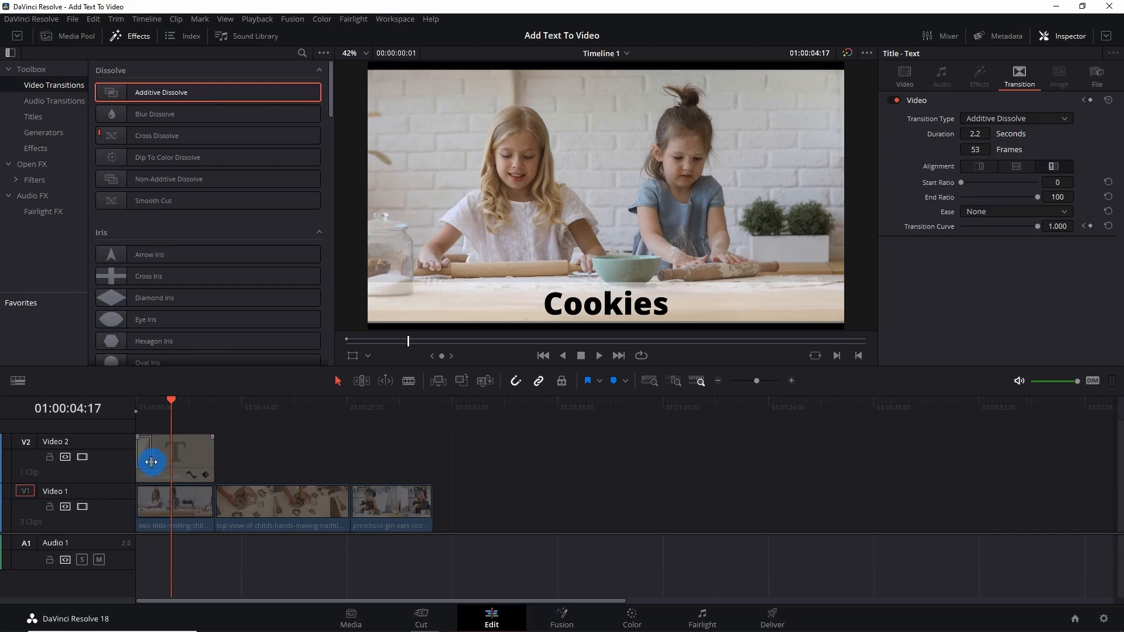
click(167, 465)
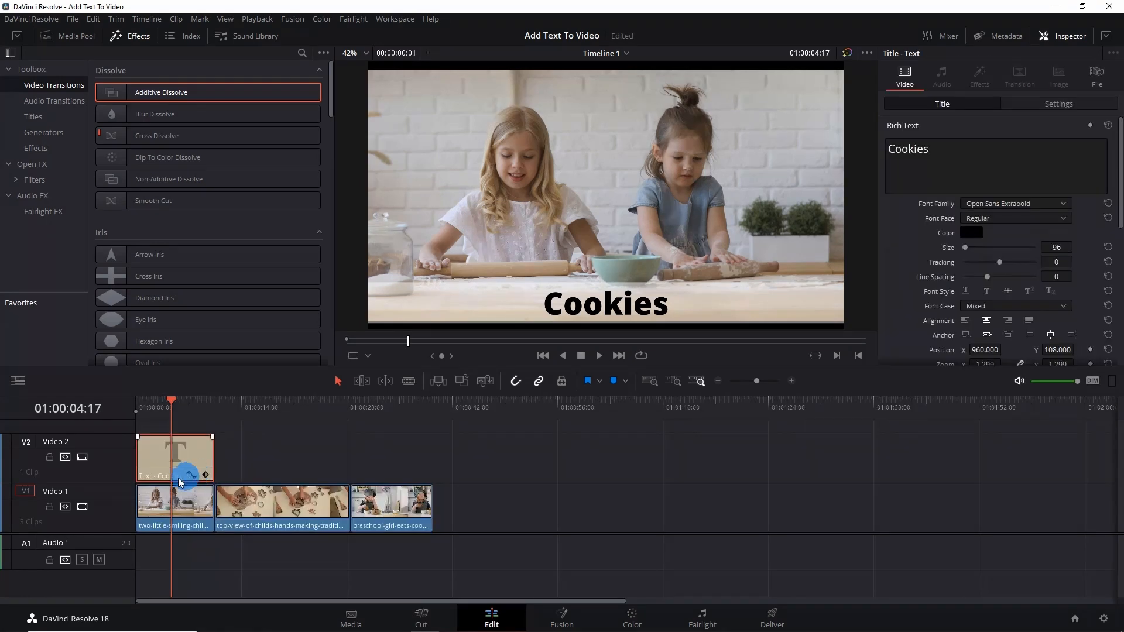
key(ctrl+s)
drag(137, 438, 200, 440)
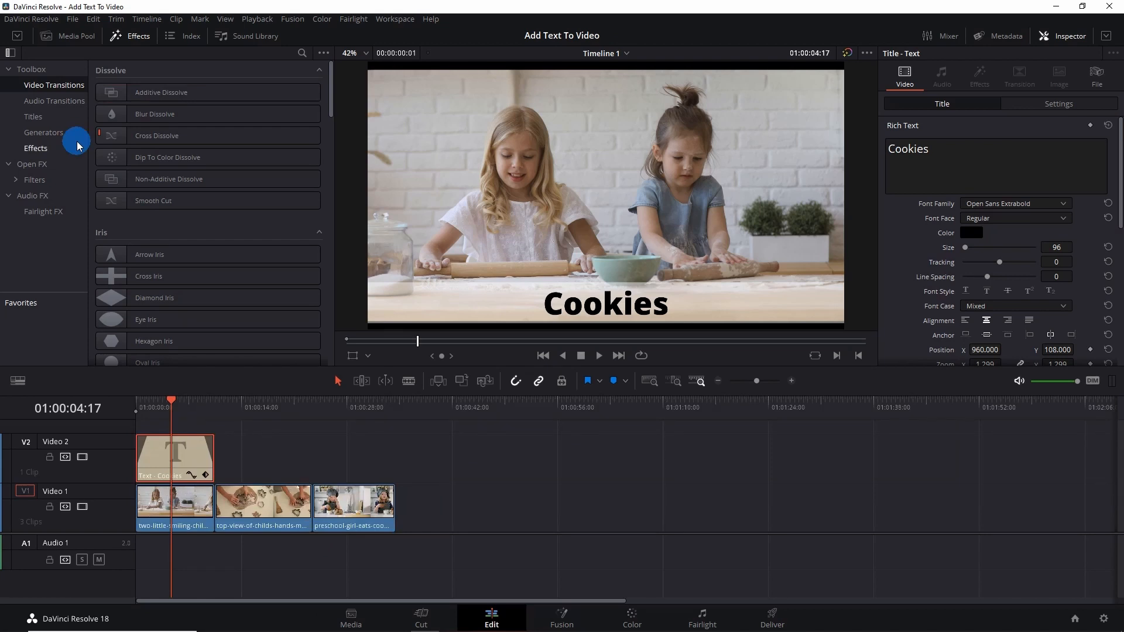
- Add a Text+ title to the Video 2 track above the second video clip
click(51, 115)
click(145, 205)
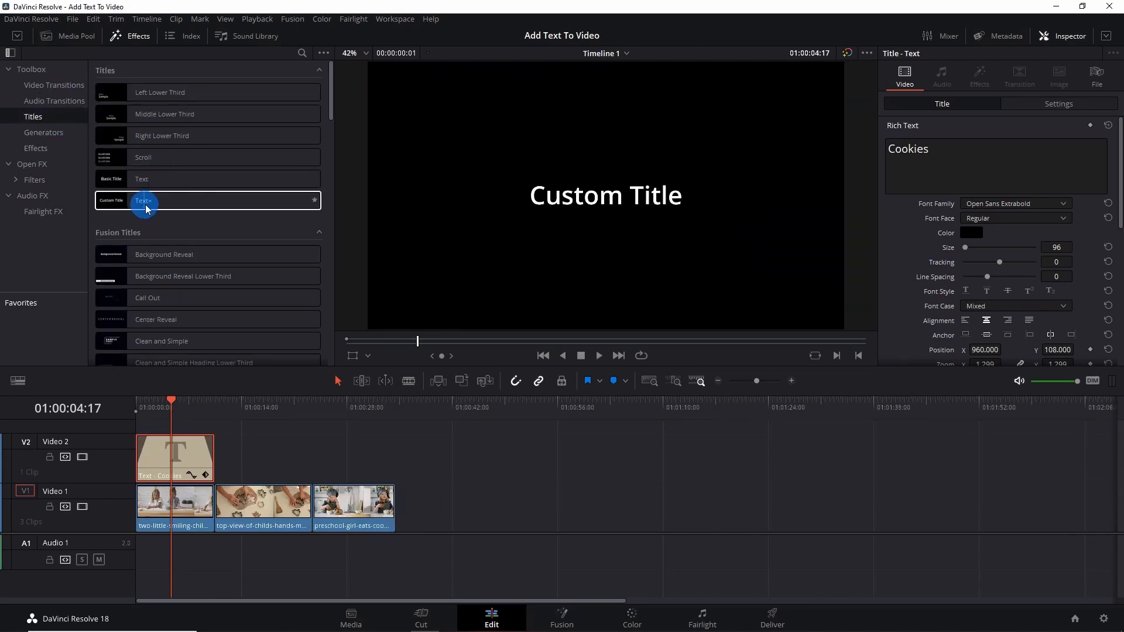
drag(146, 205, 255, 456)
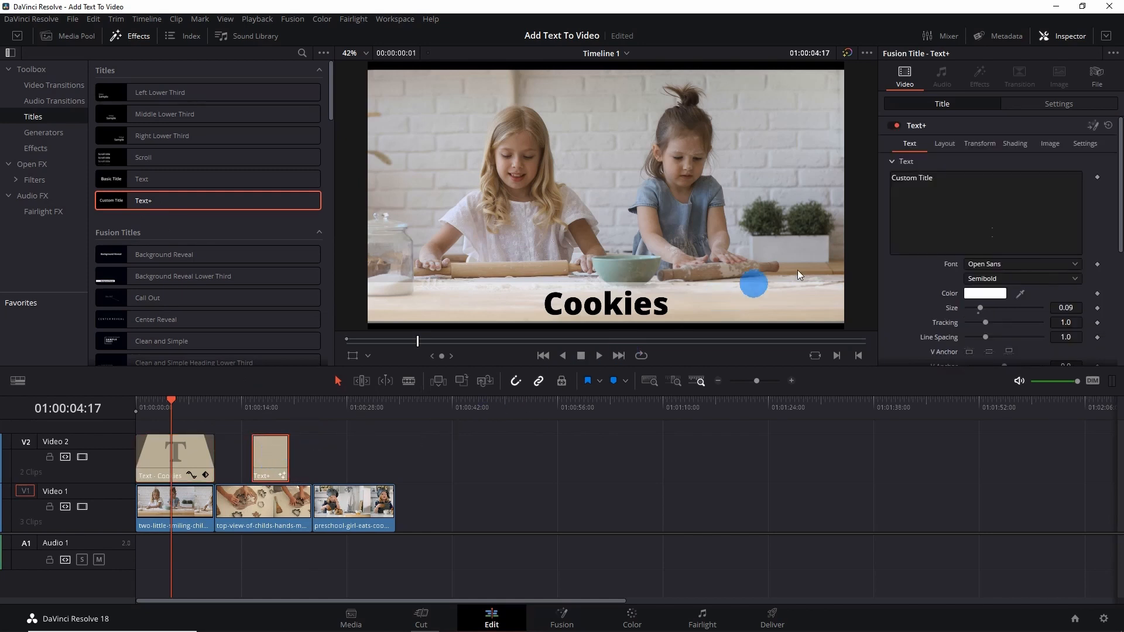
- Review the Text+ title's Text, Layout, Transform, Shading, Image and Settings options
click(943, 144)
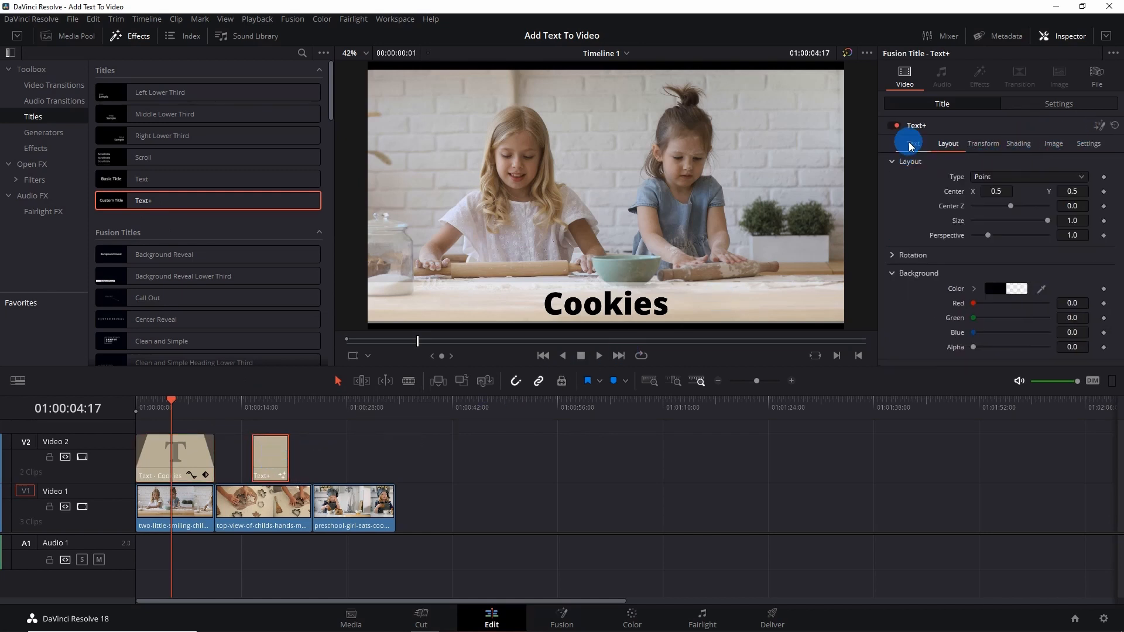
click(911, 145)
click(946, 145)
click(981, 144)
click(1022, 144)
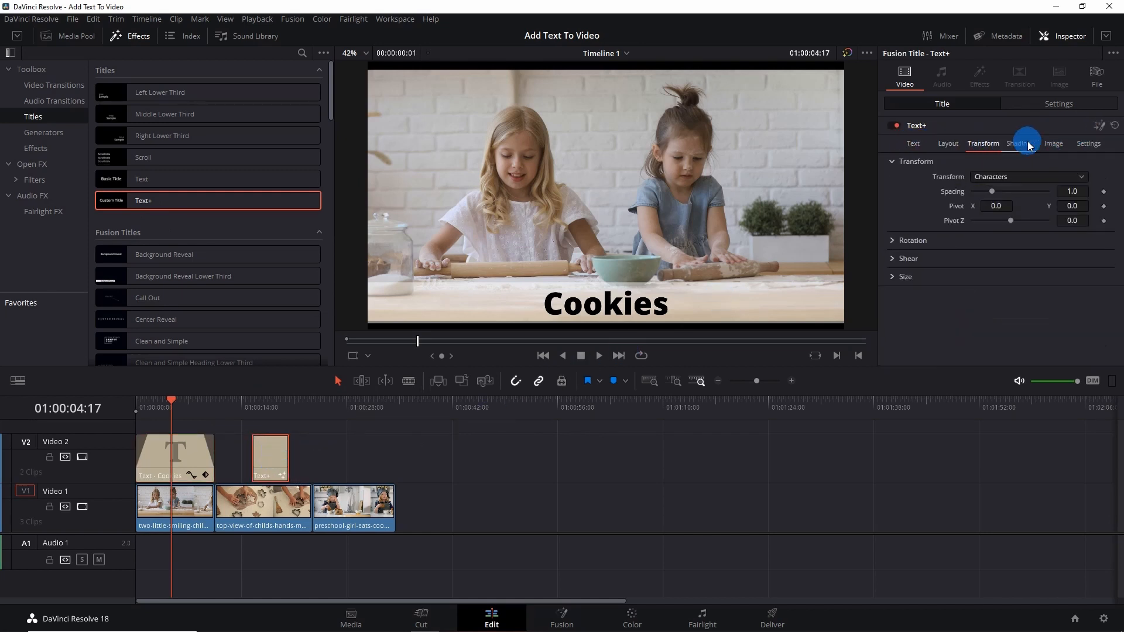
click(1055, 144)
click(1096, 145)
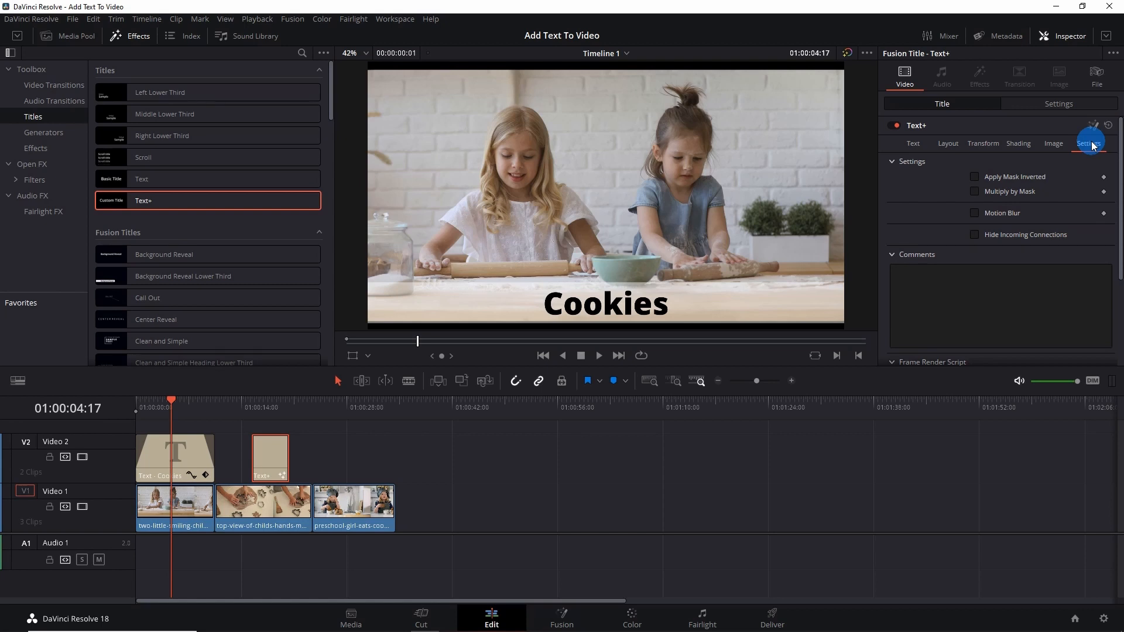
click(1098, 152)
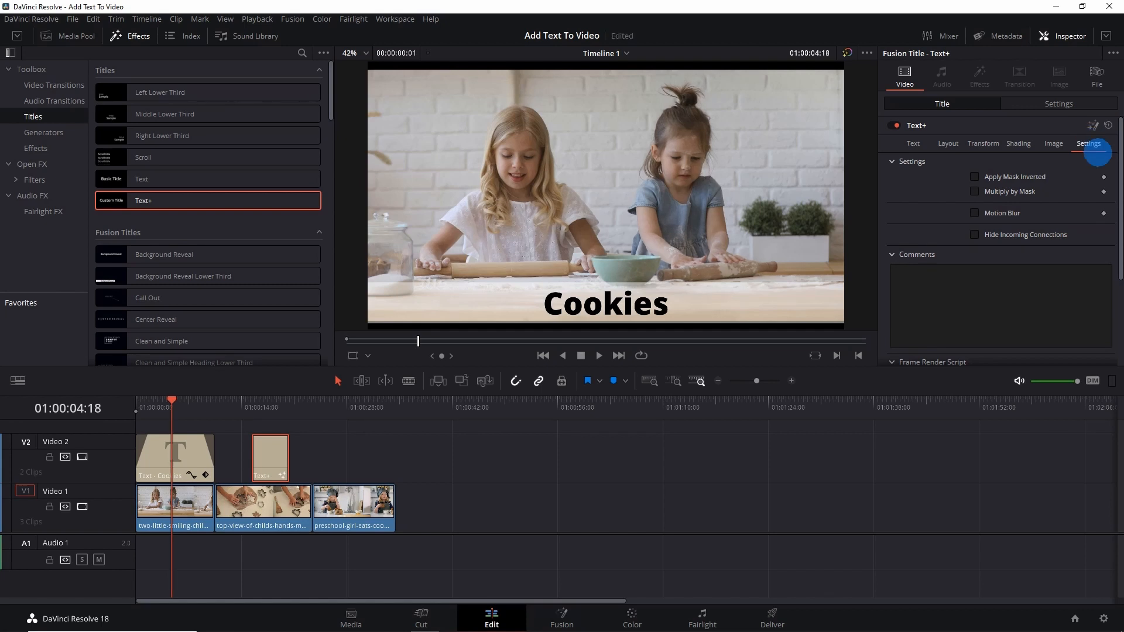